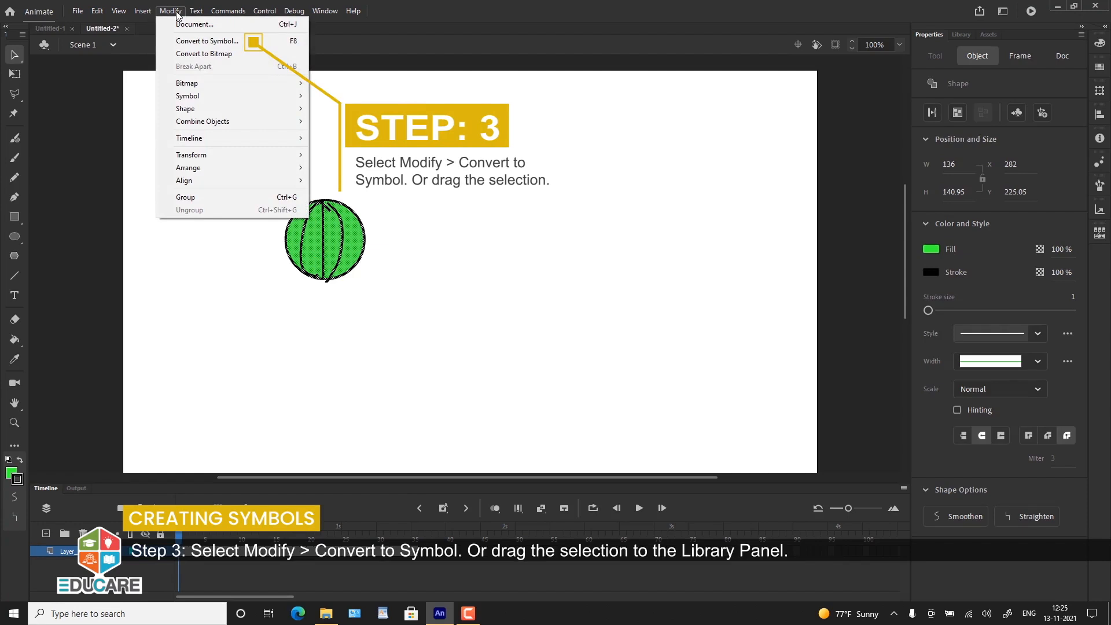
Step: Convert the selected green ball into a Graphic symbol named Basketball
left_click(205, 42)
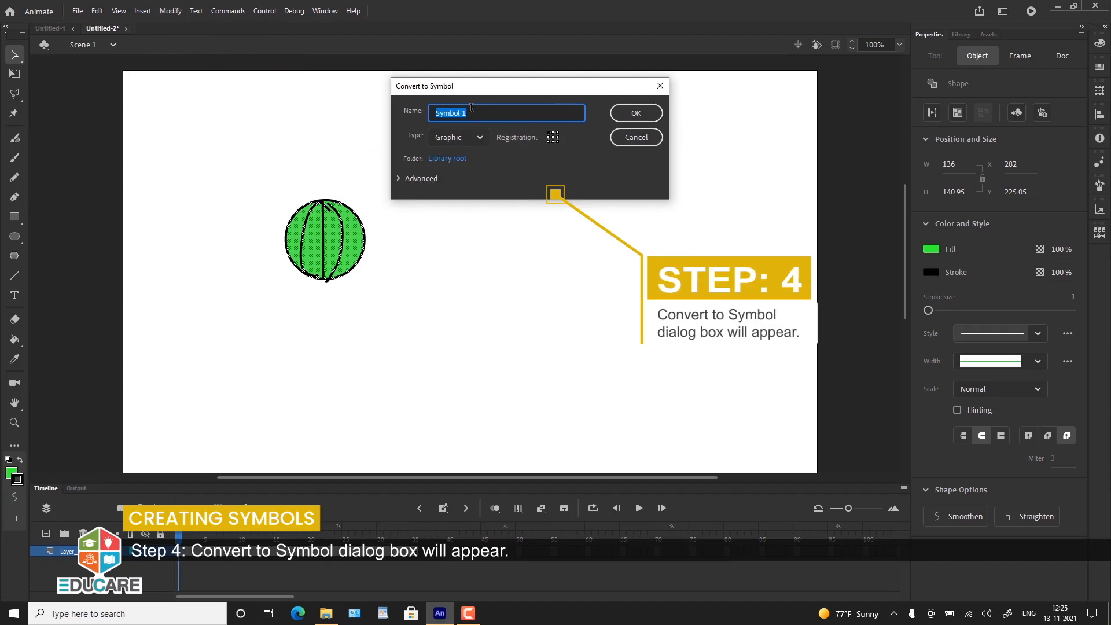
type("Basketball")
left_click(481, 139)
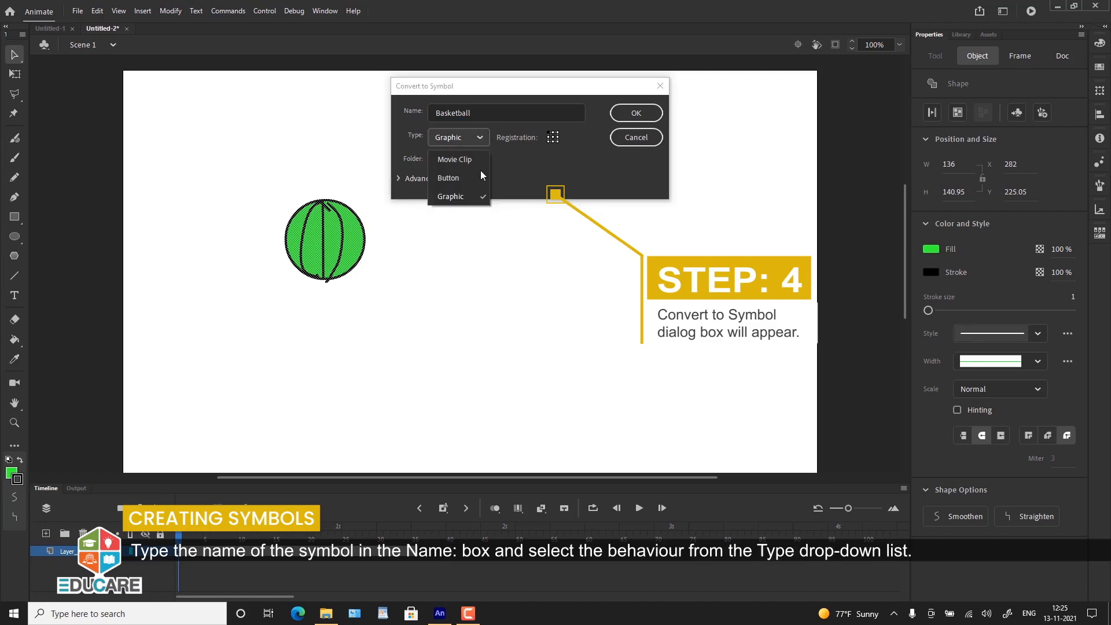
left_click(478, 198)
left_click(636, 113)
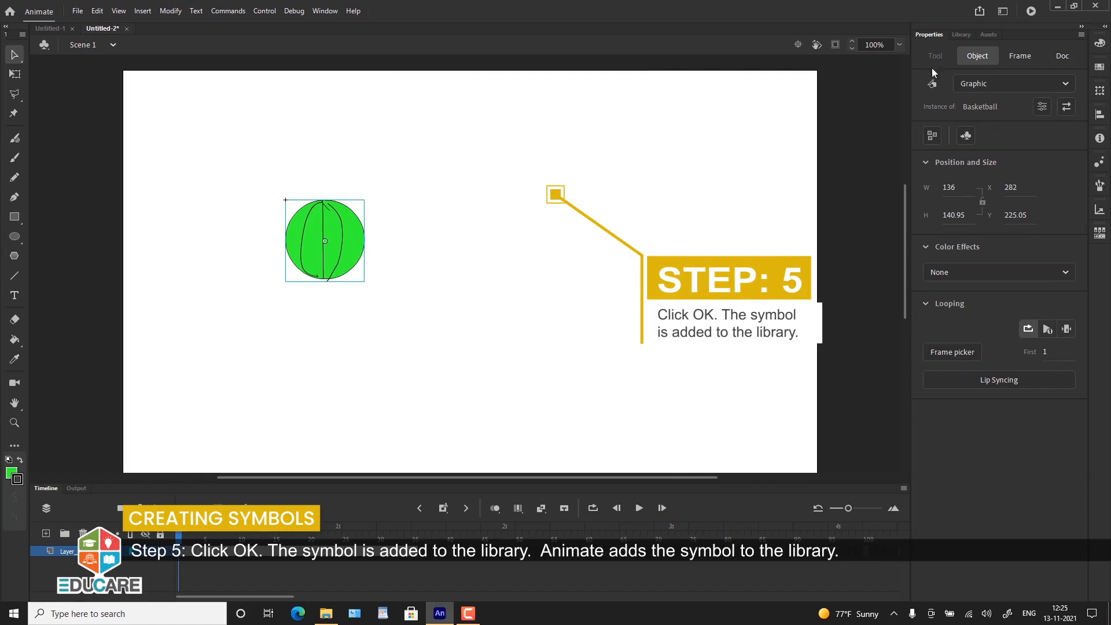
Step: Show the Basketball symbol in the library and open the ball on the stage in symbol editing mode
left_click(962, 34)
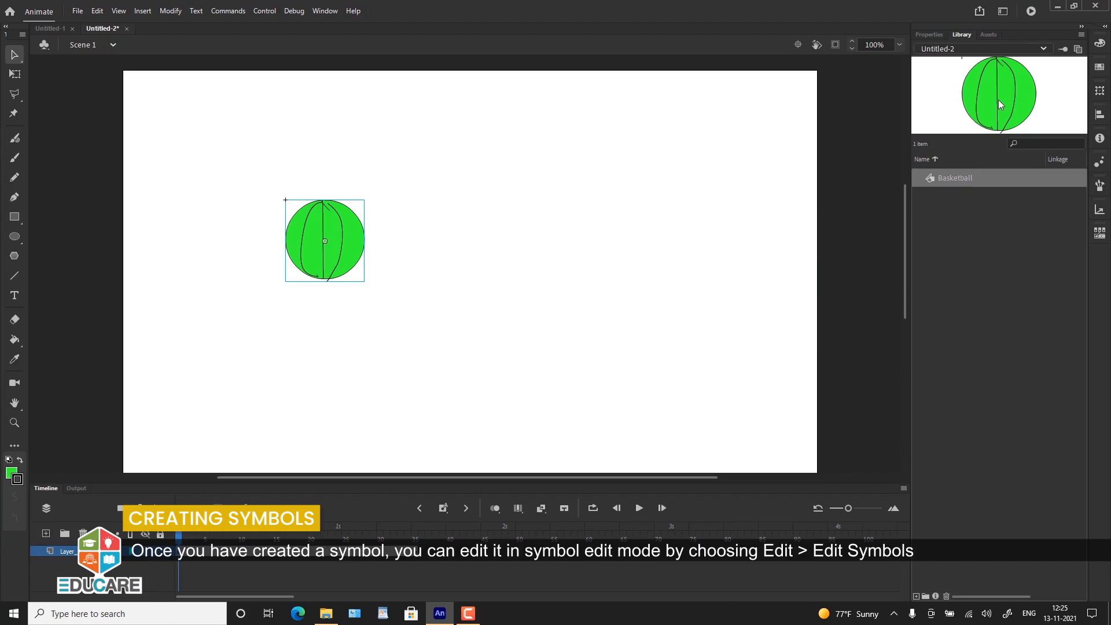
right_click(339, 233)
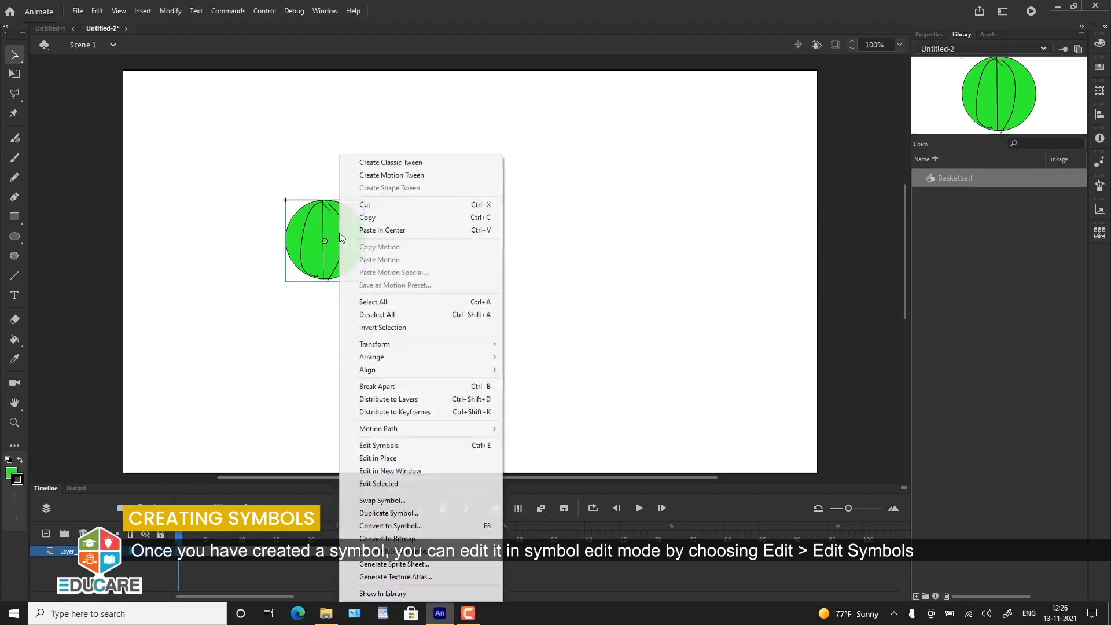
left_click(377, 446)
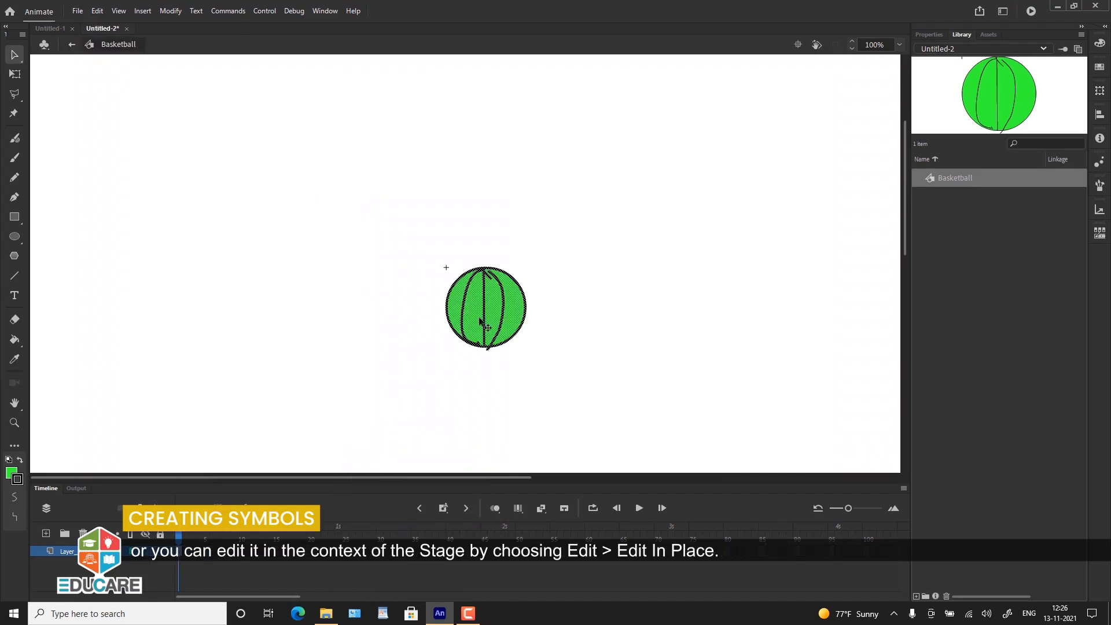
left_click(560, 300)
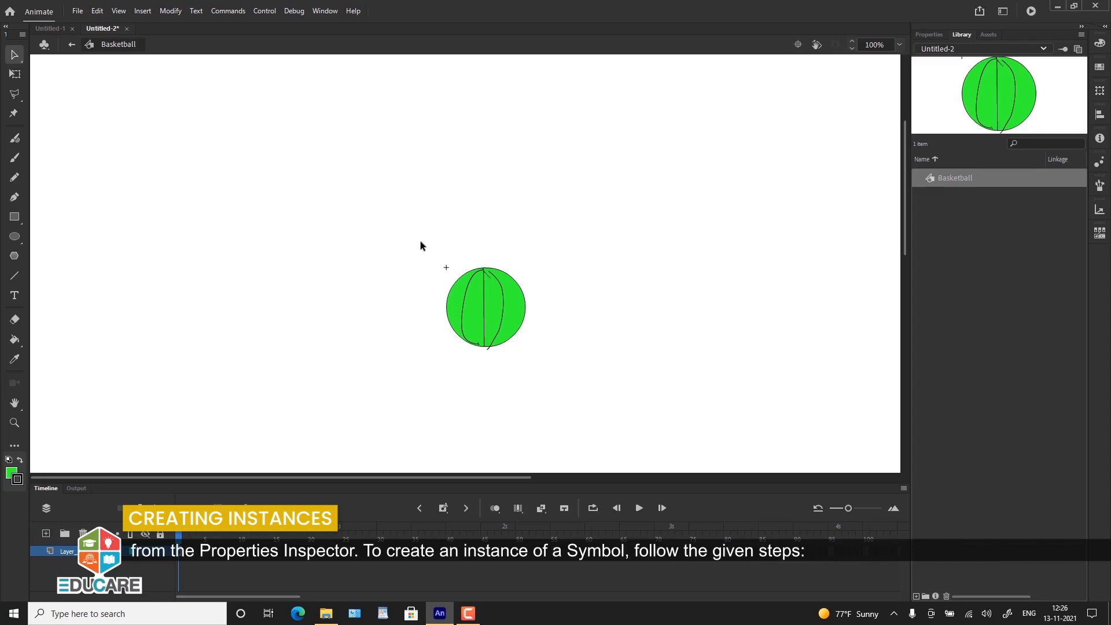
Step: Place an instance of Basketball copy above and to the right of the existing ball, and show its properties
left_click(98, 551)
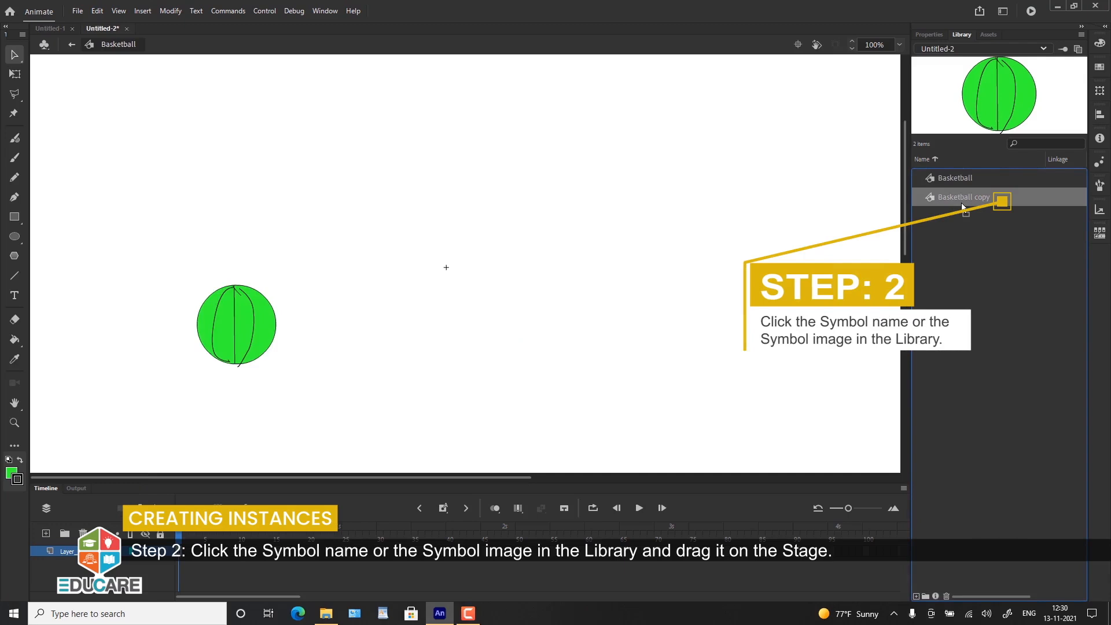
left_click_drag(962, 201, 612, 269)
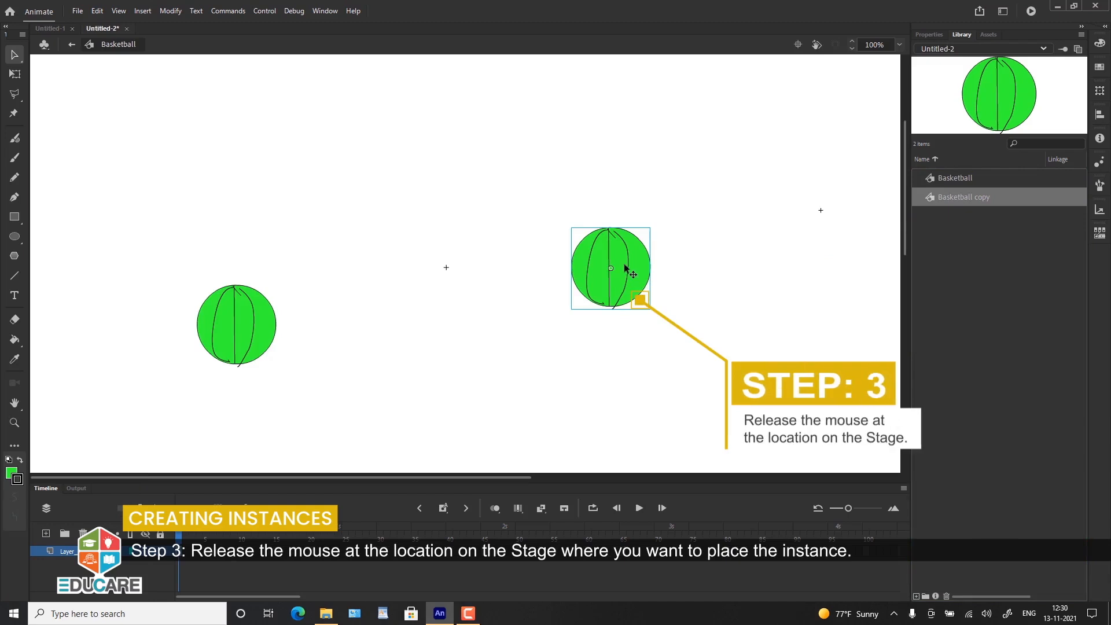
left_click(766, 281)
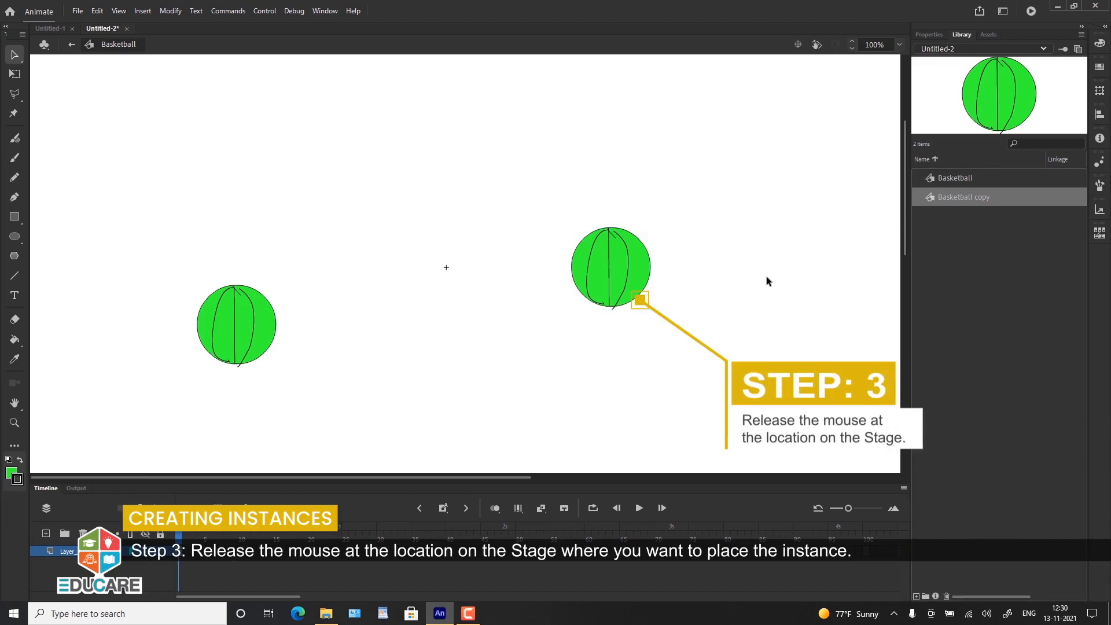
left_click(598, 284)
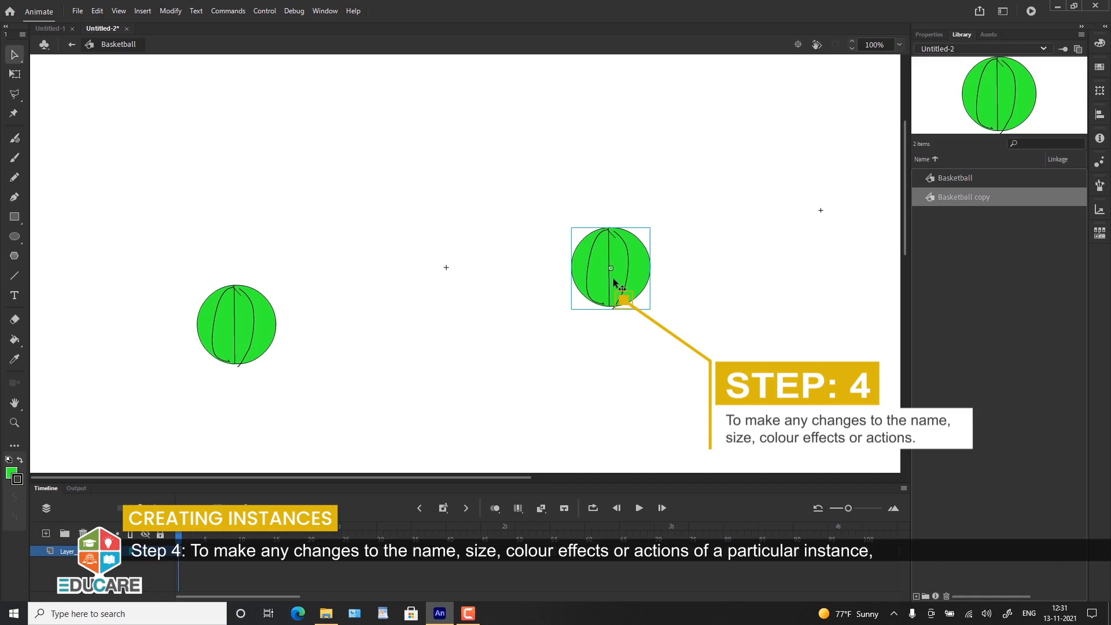
left_click(936, 36)
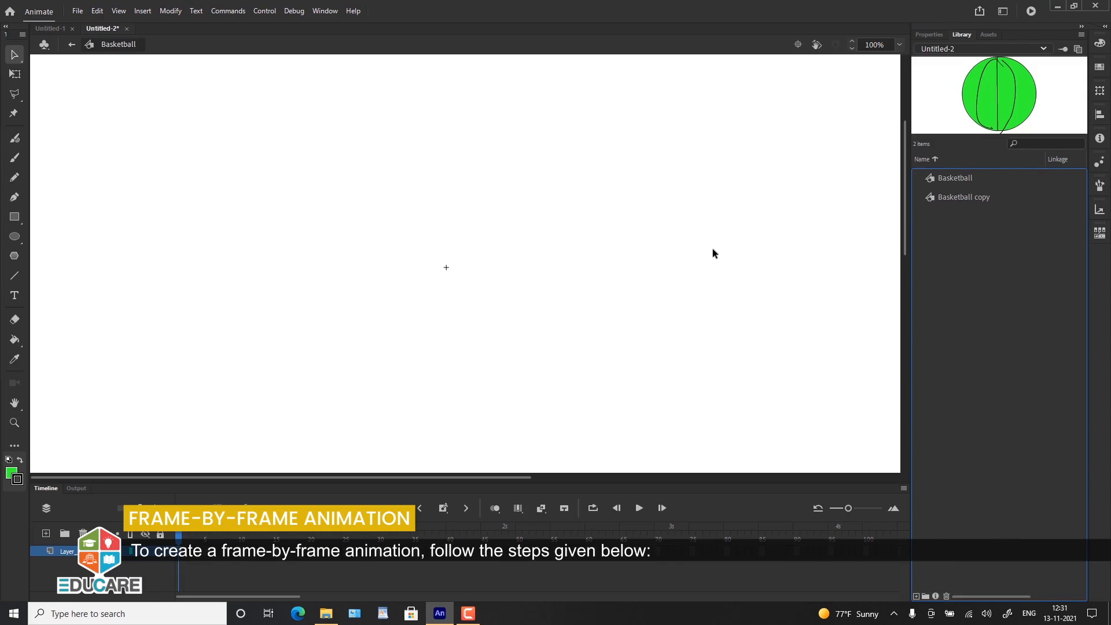
Step: Place an instance of Basketball copy on the left side of the empty canvas
left_click_drag(964, 197, 226, 328)
left_click(790, 177)
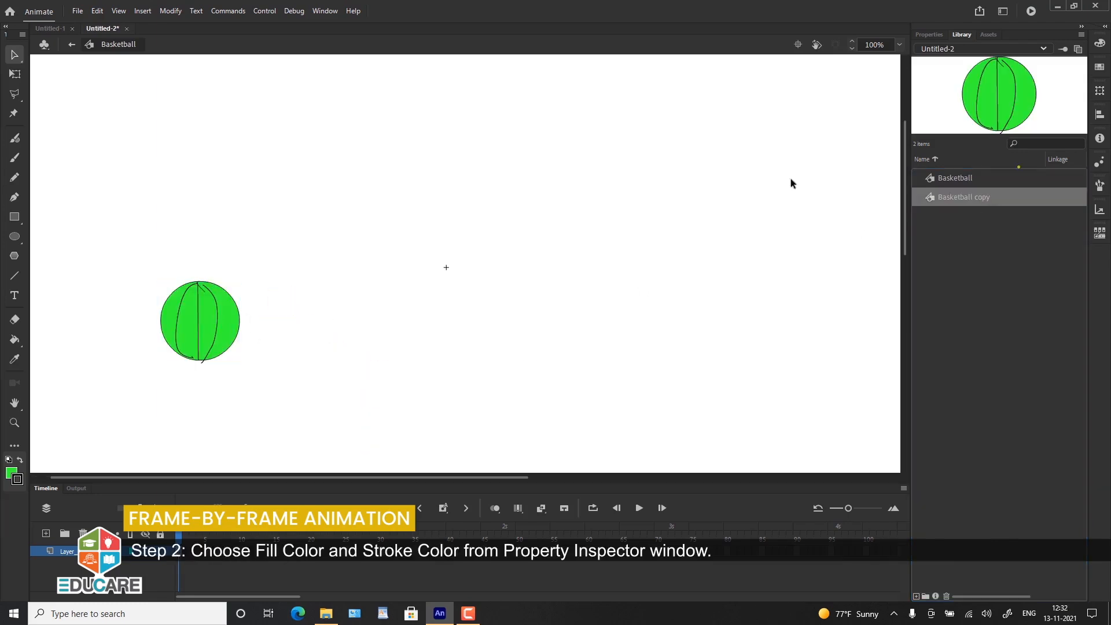
Step: Look at the stage colour swatches and the ball instance's Color Effects setting, then return to the library
left_click(924, 36)
left_click(966, 314)
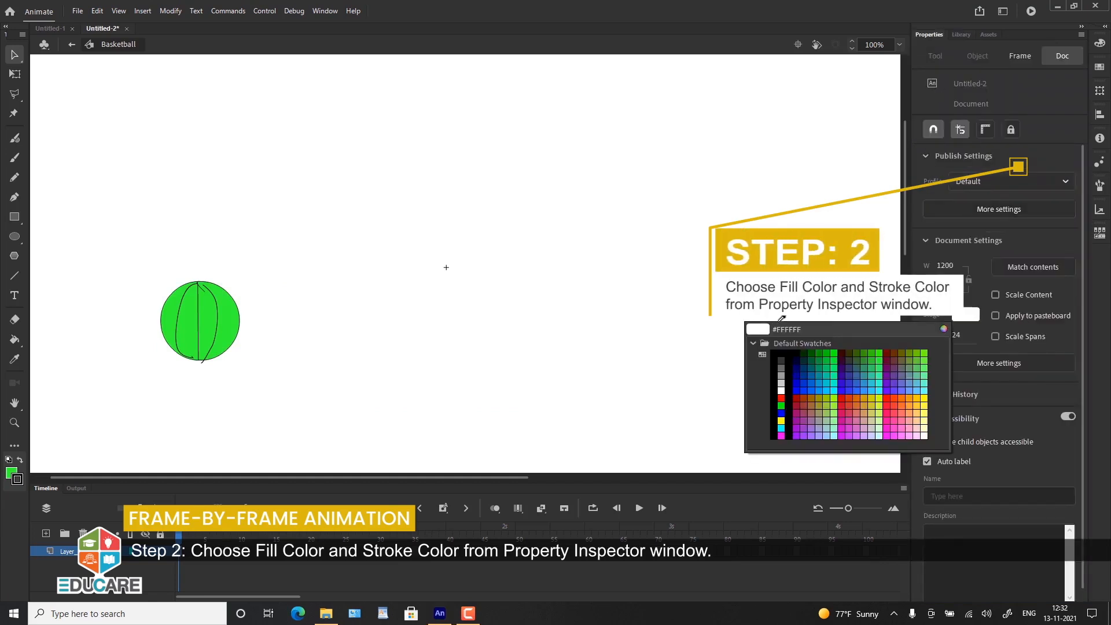
left_click(766, 329)
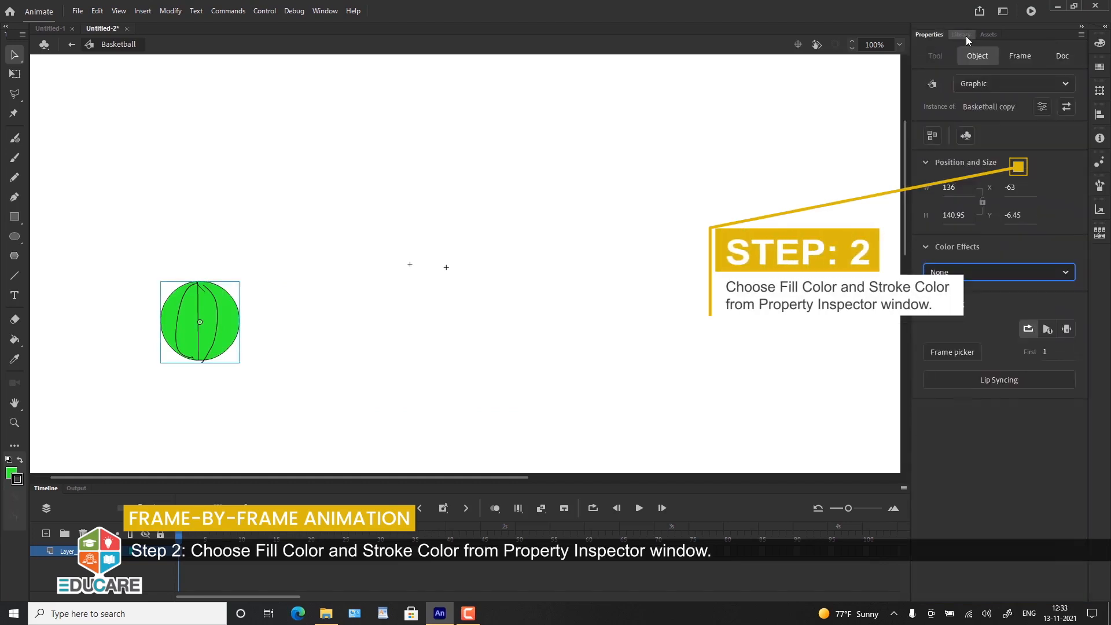
left_click(966, 36)
left_click(938, 294)
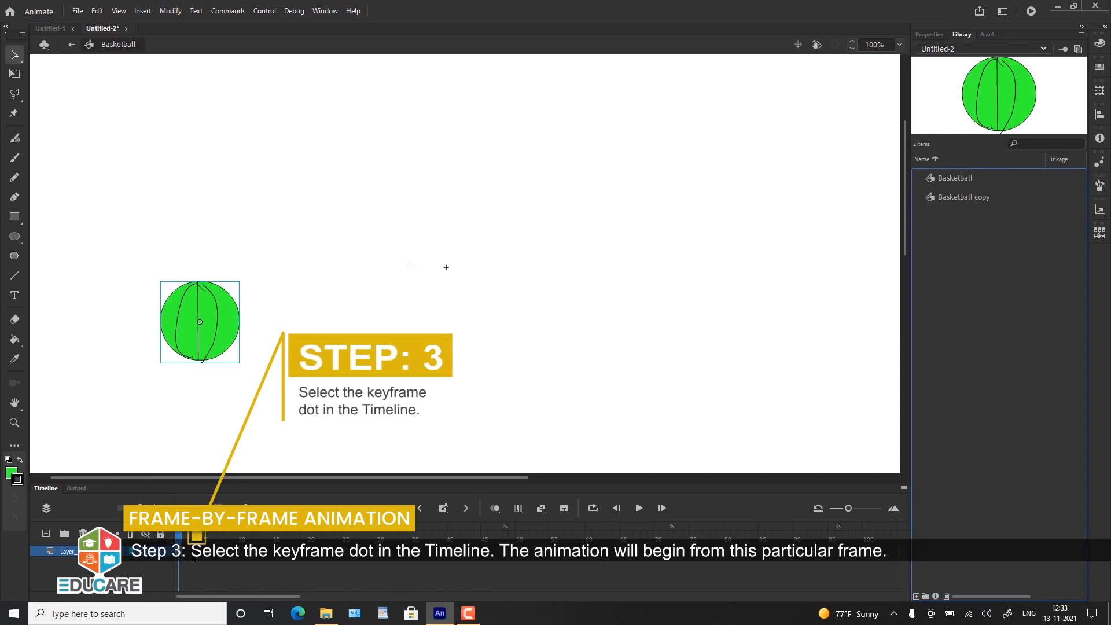
Step: Insert a keyframe at about frame 6 and move the ball right to the middle of the canvas
left_click(212, 558)
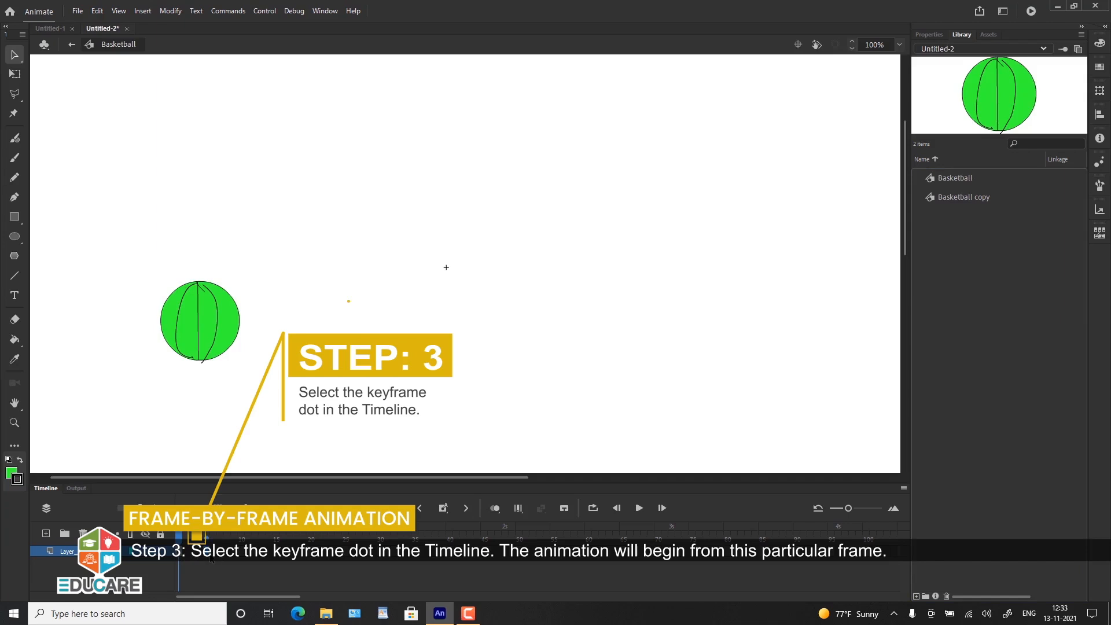
right_click(212, 560)
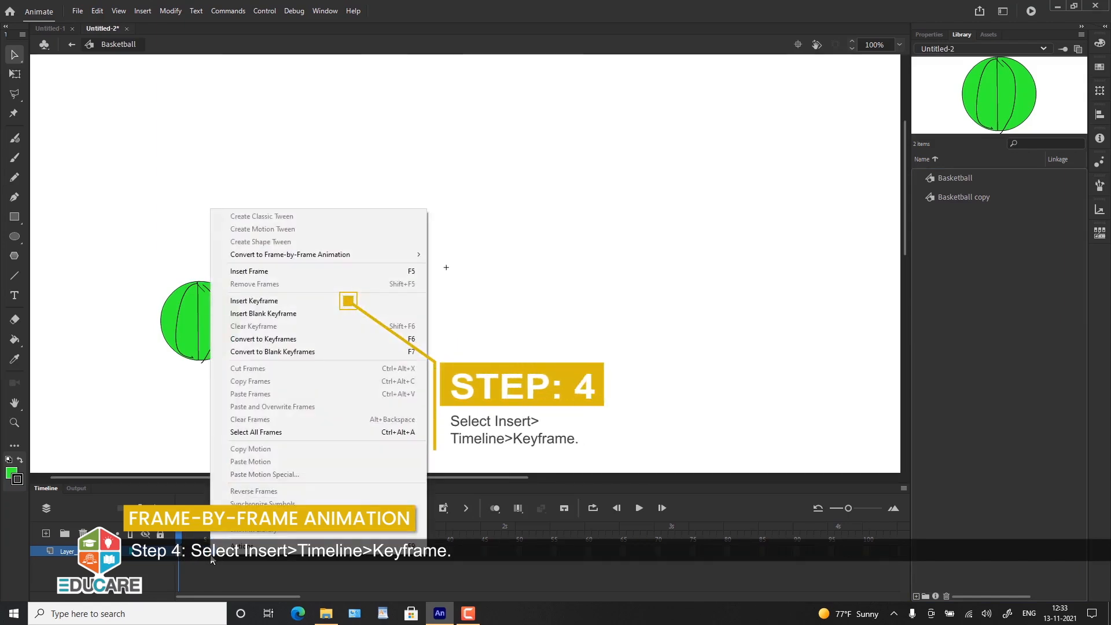
left_click(259, 300)
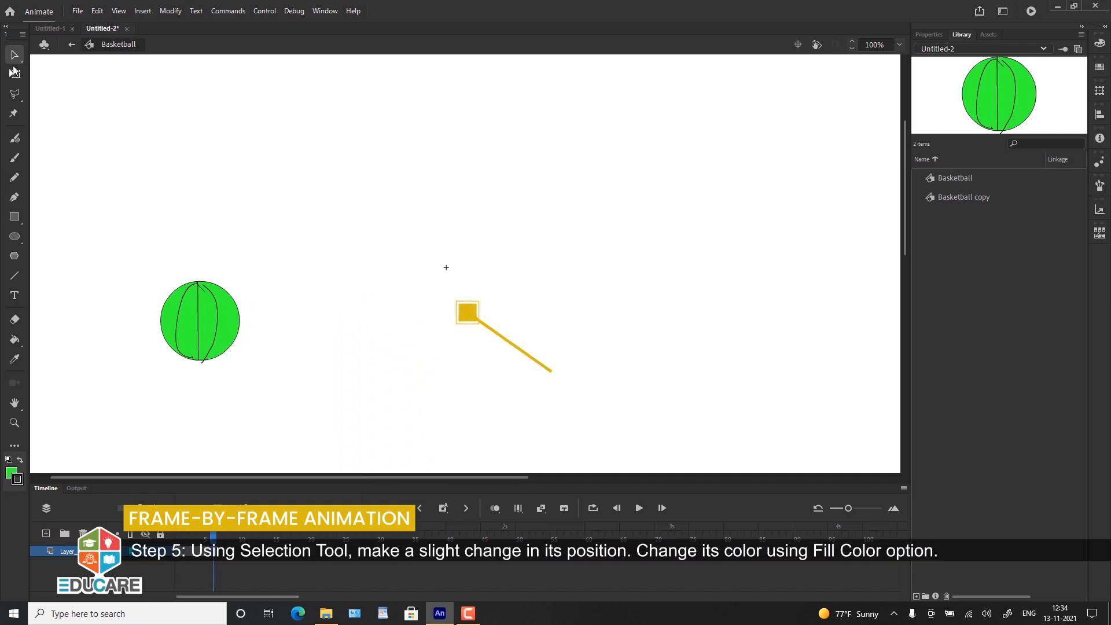
left_click_drag(144, 262, 262, 374)
left_click_drag(213, 330, 441, 324)
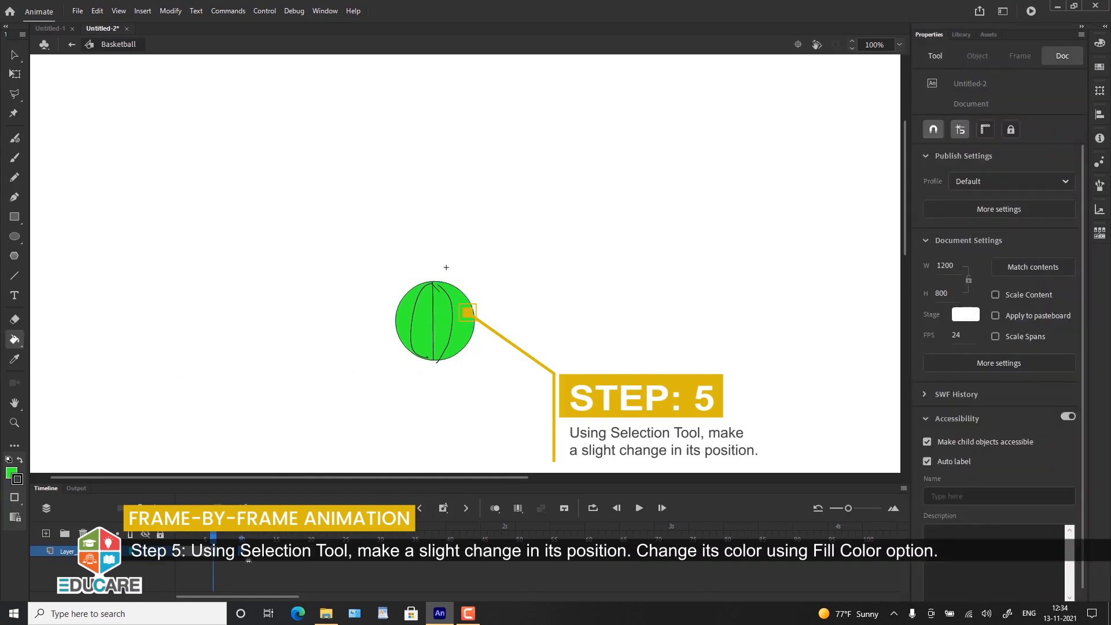
Step: Move the ball to the canvas's upper right and insert further keyframes at about frames 15 and 20
left_click(436, 340)
left_click_drag(435, 331, 691, 222)
left_click(276, 552)
key("F6")
left_click(311, 552)
key("F6")
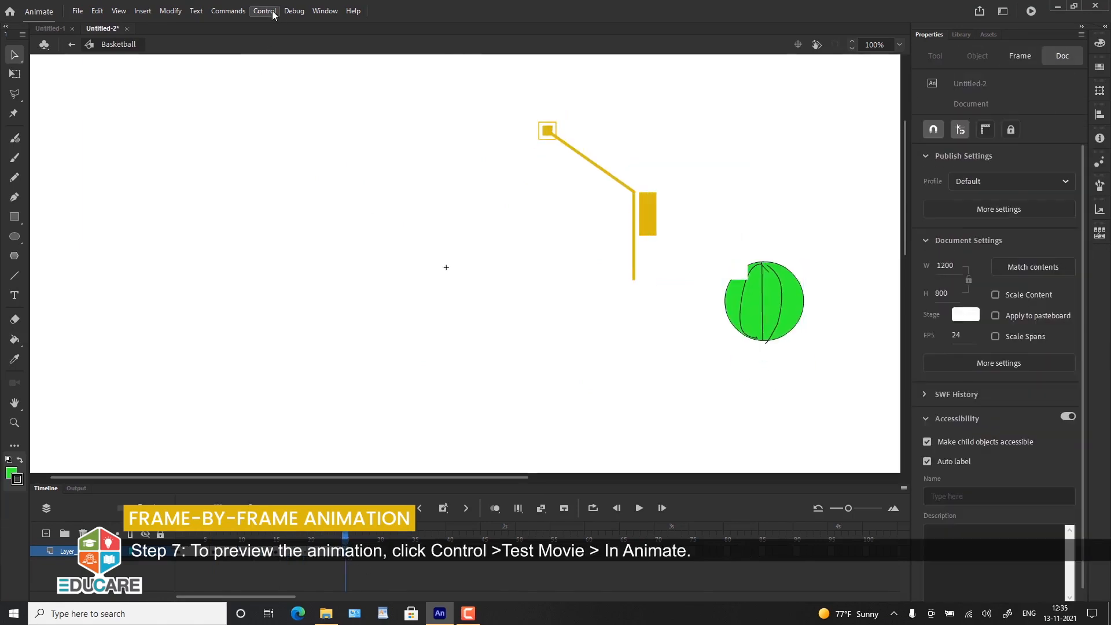
Step: Preview the bouncing ball animation with Test Movie, using the In Animate option
left_click(270, 12)
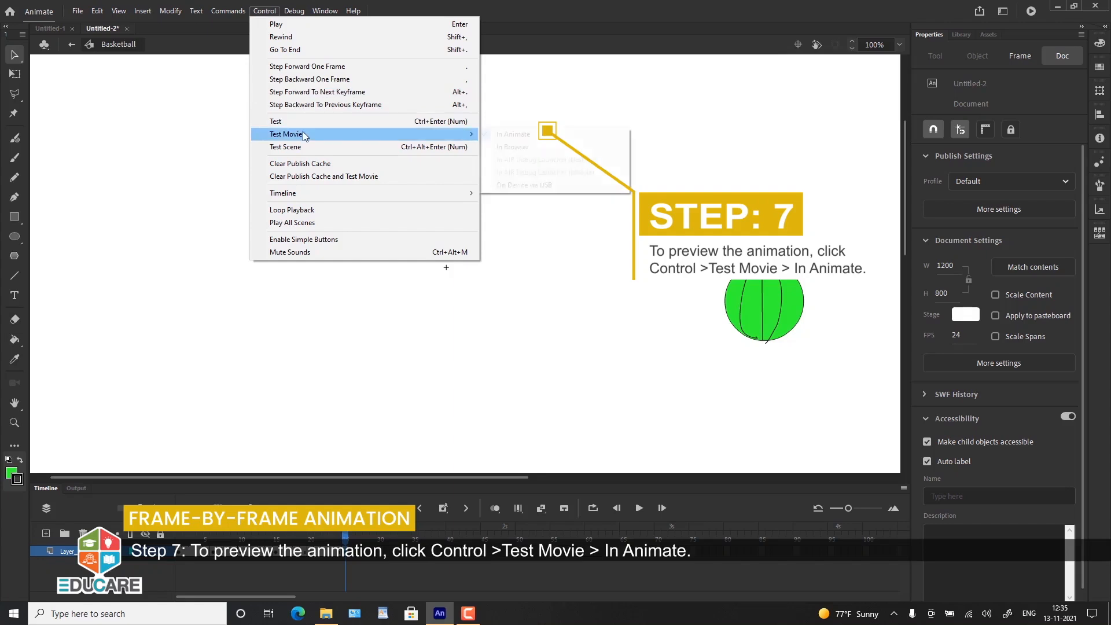
mouse_move(305, 136)
left_click(512, 135)
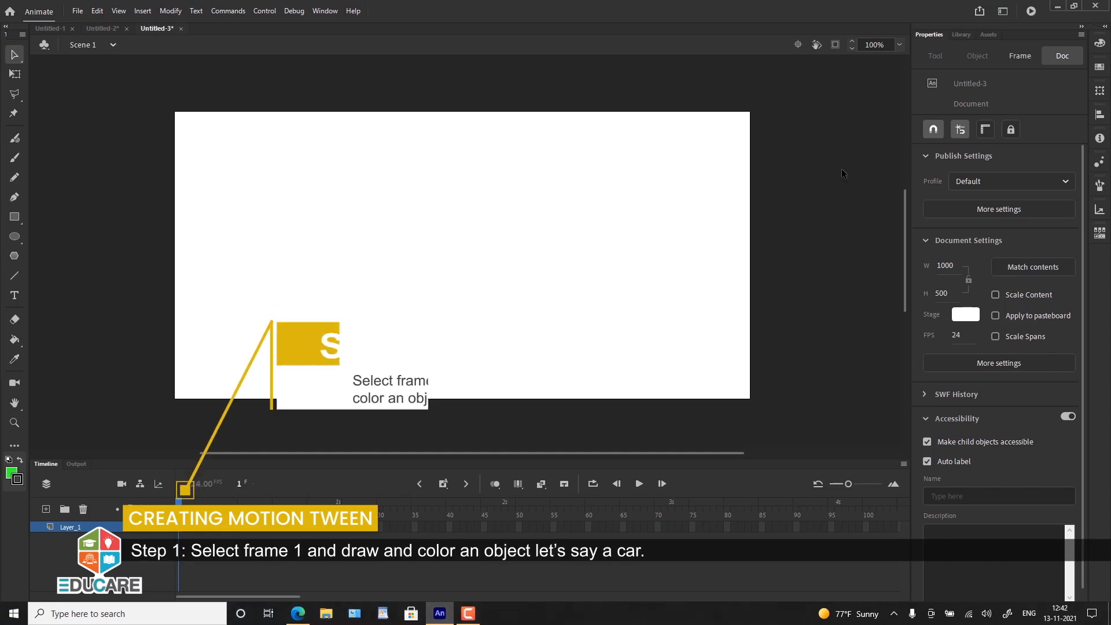
Step: Place car small.png from the library on frame 1, in the lower left part of the stage
left_click(185, 533)
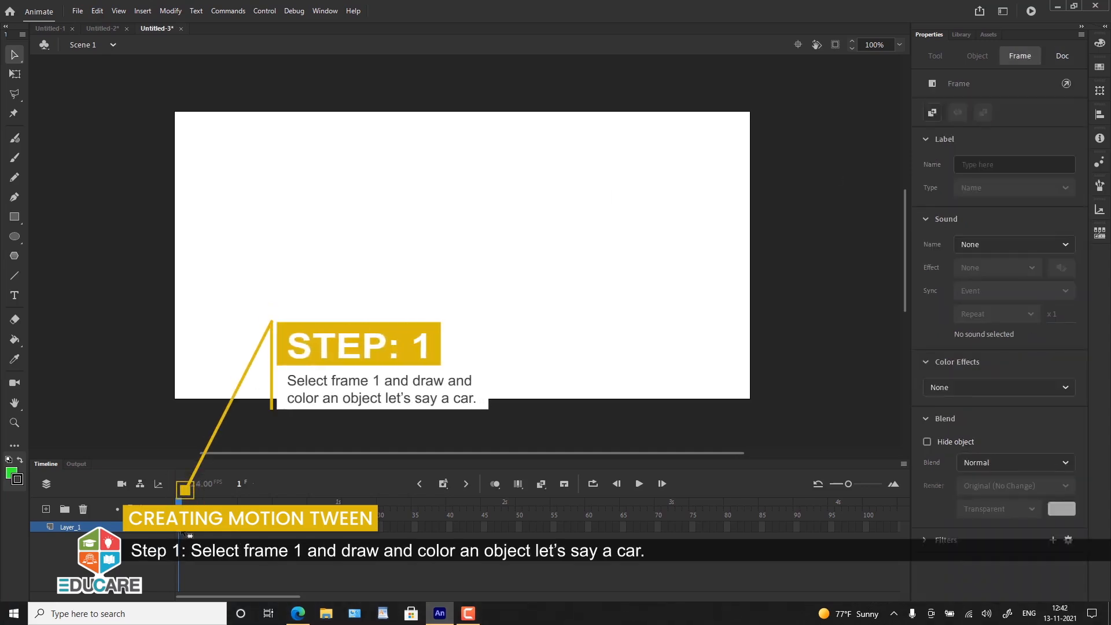
left_click(961, 34)
left_click_drag(960, 178, 299, 314)
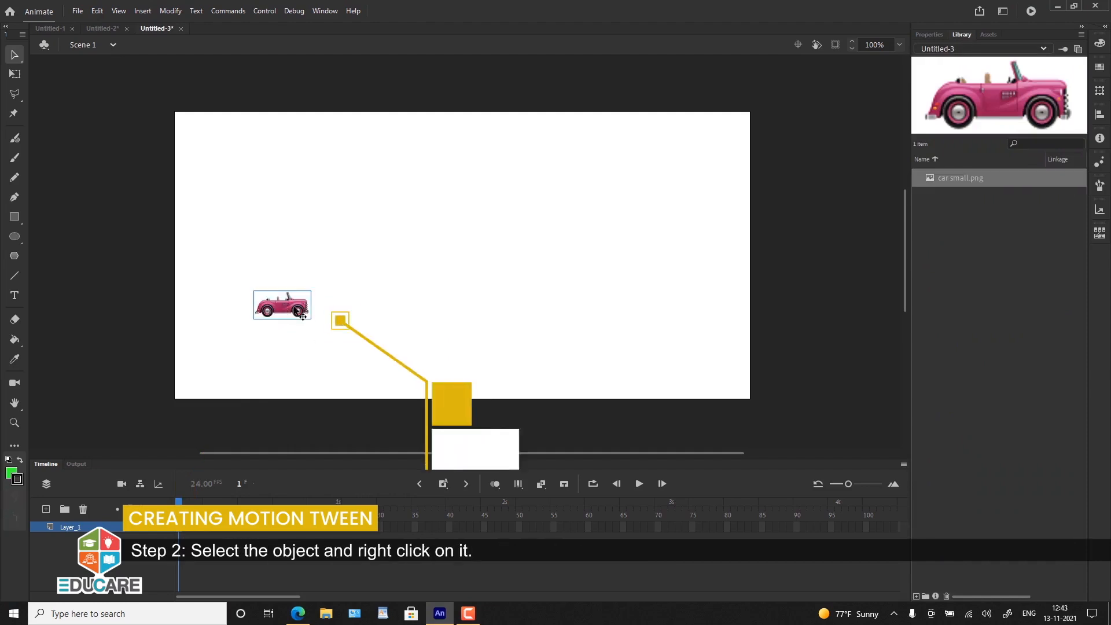
Step: Convert the car image on the stage into a Graphic symbol named car2
right_click(294, 308)
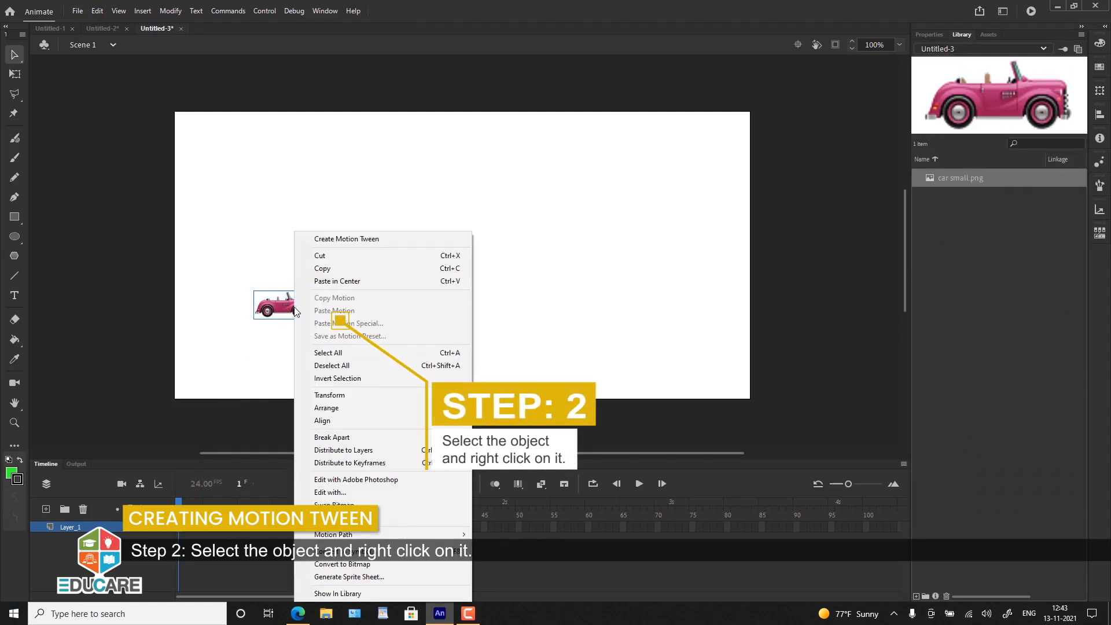
left_click(269, 356)
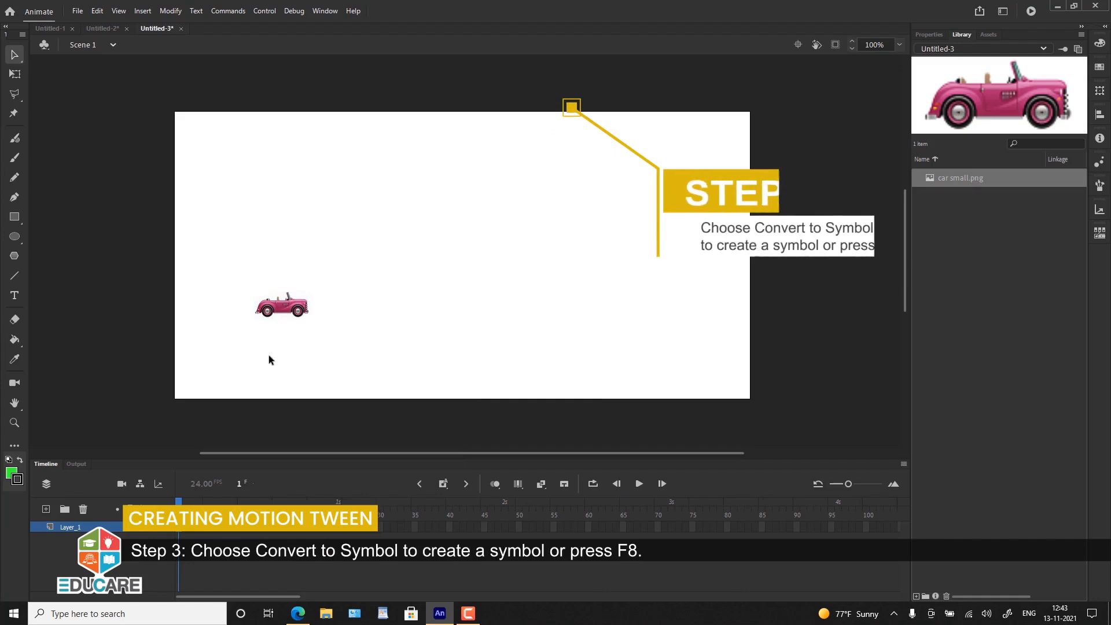
left_click(282, 305)
key("F8")
type("car2")
left_click(478, 137)
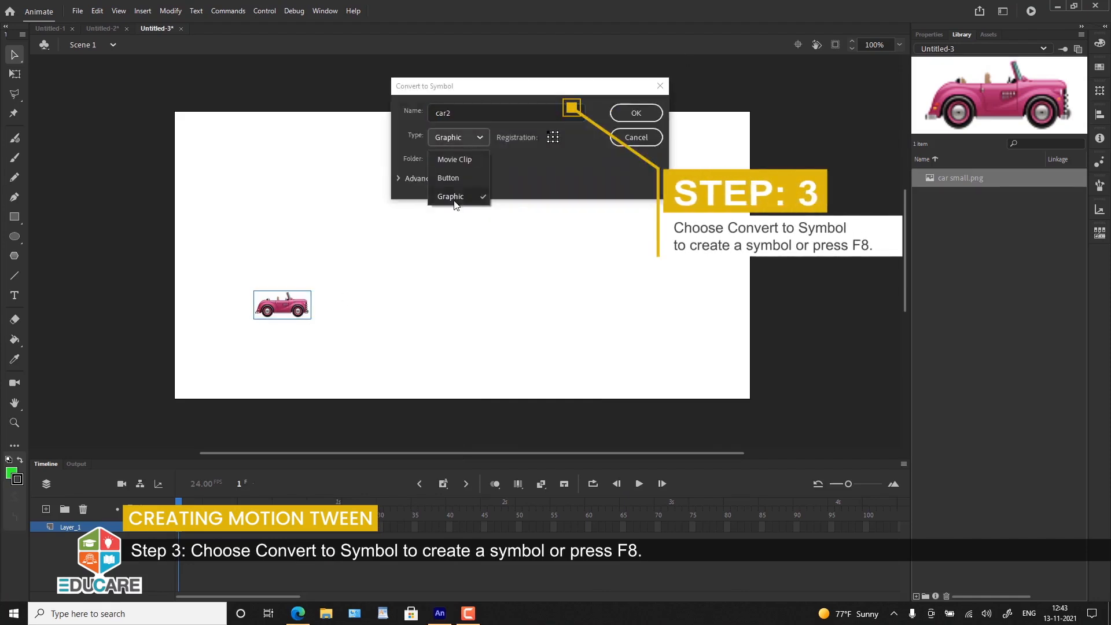
left_click(454, 197)
key("Return")
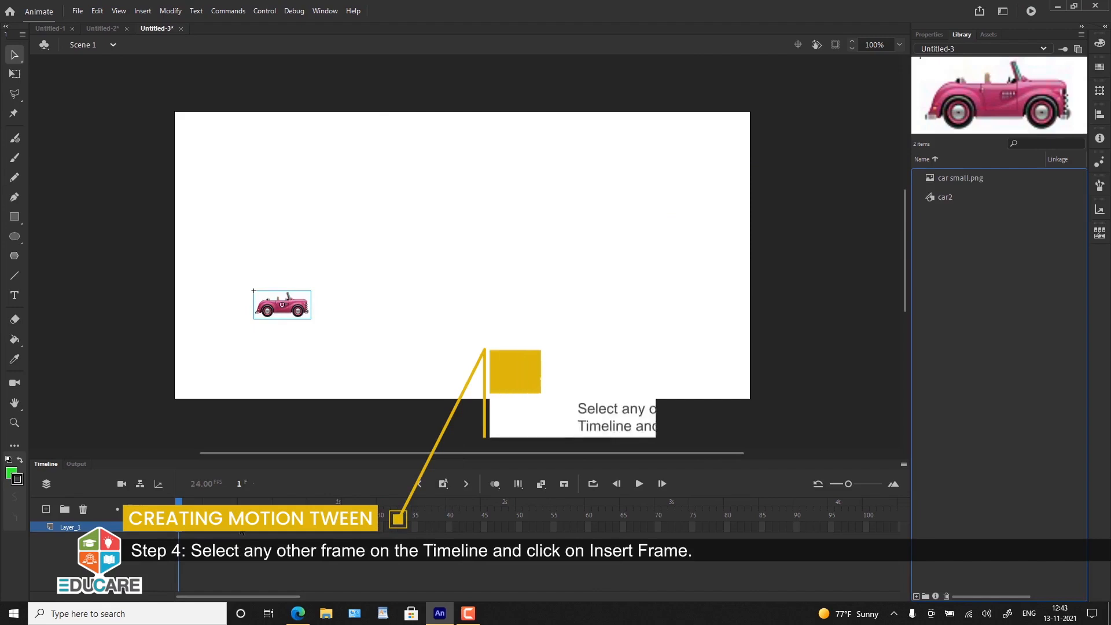
Step: Extend Layer_1 to frame 10 by inserting a frame there
left_click(239, 526)
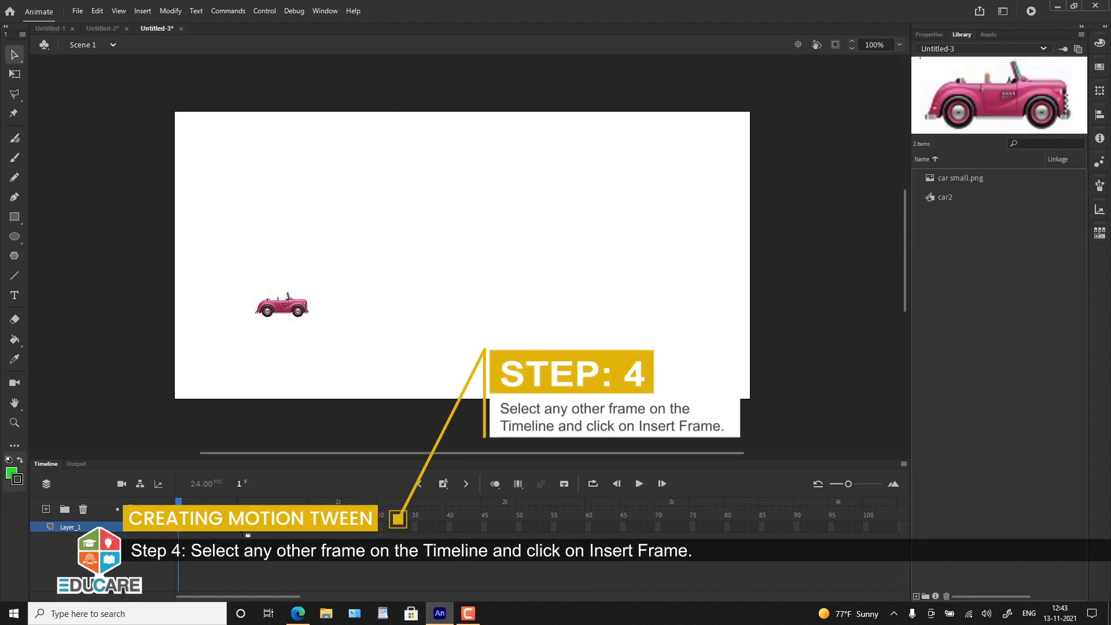
left_click(245, 531)
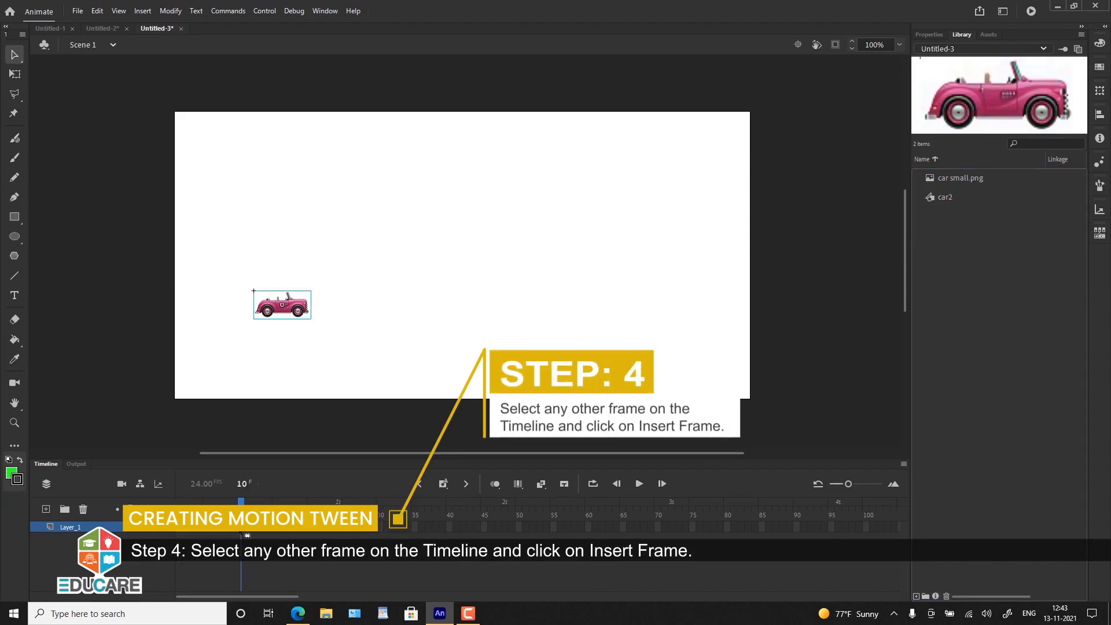
left_click(240, 530)
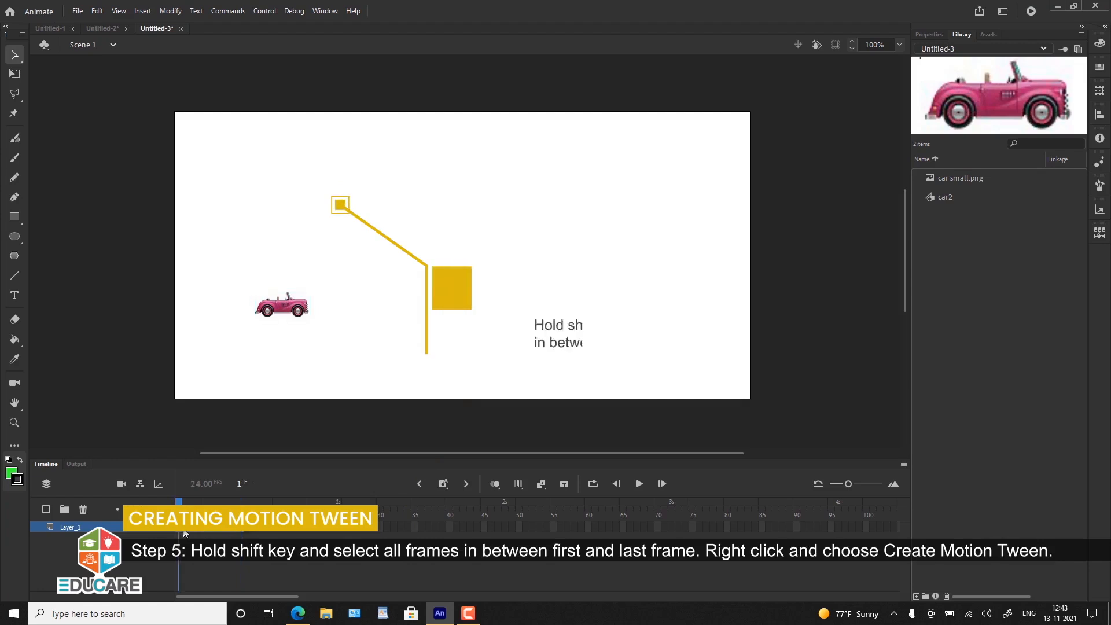
Step: Create a motion tween on the car's frames and move the car right to the stage's centre at frame 9
right_click(235, 528)
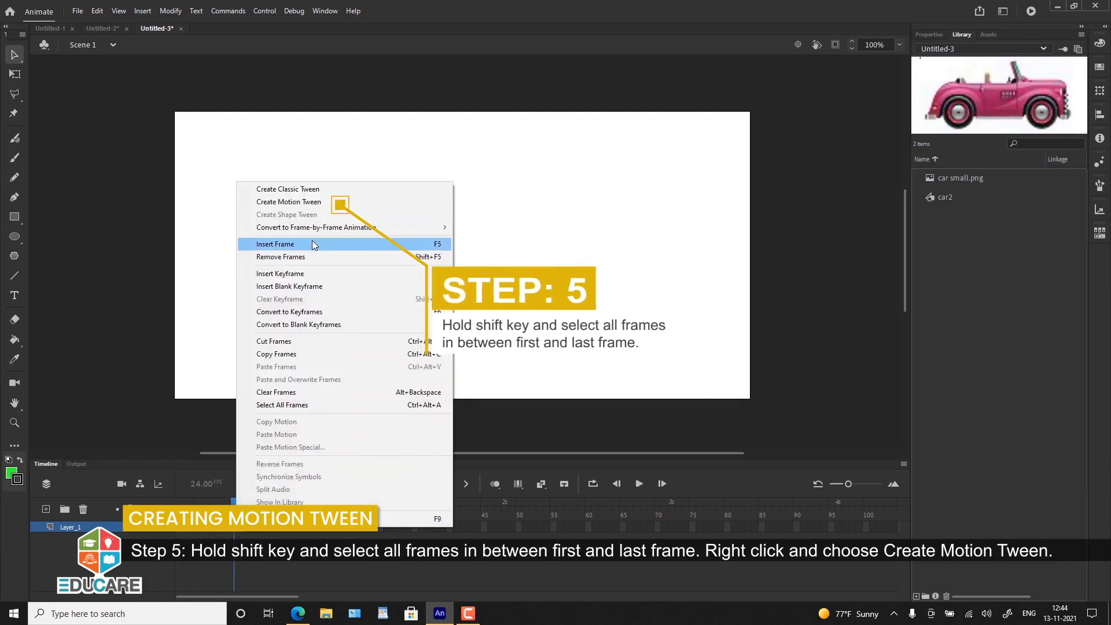
left_click(306, 202)
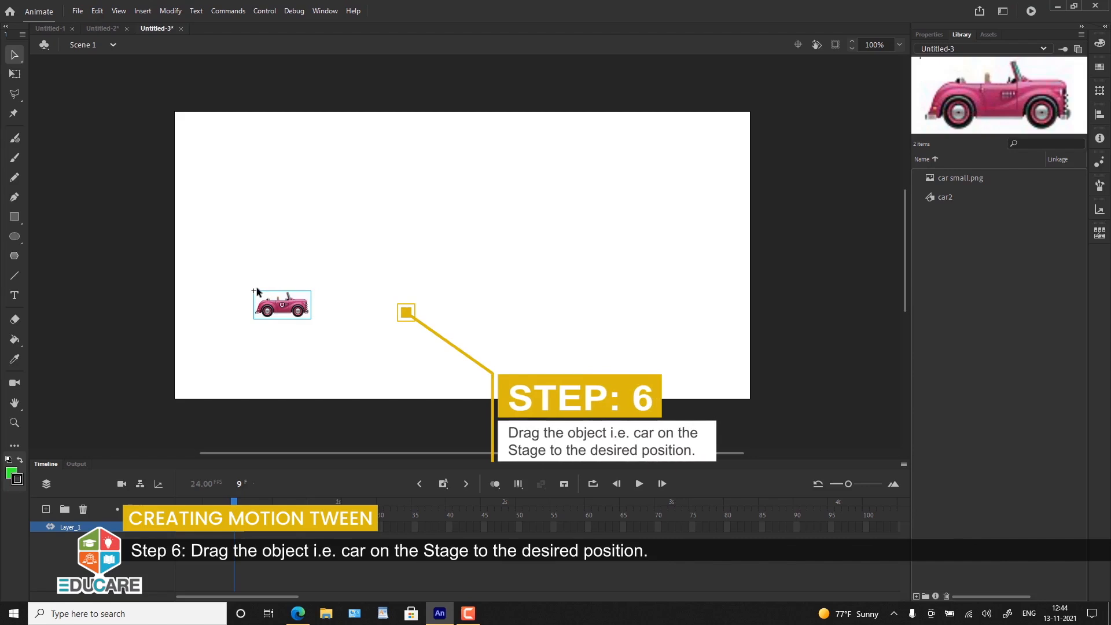
left_click_drag(301, 317, 491, 314)
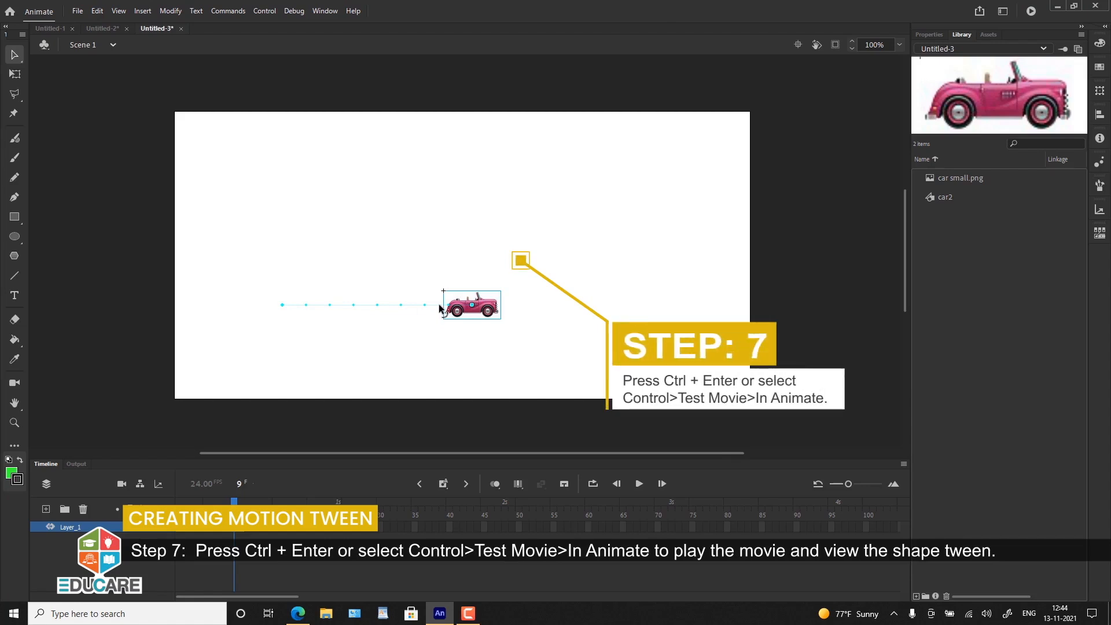
Step: Test the movie to play back the car's motion tween
key("ctrl+Return")
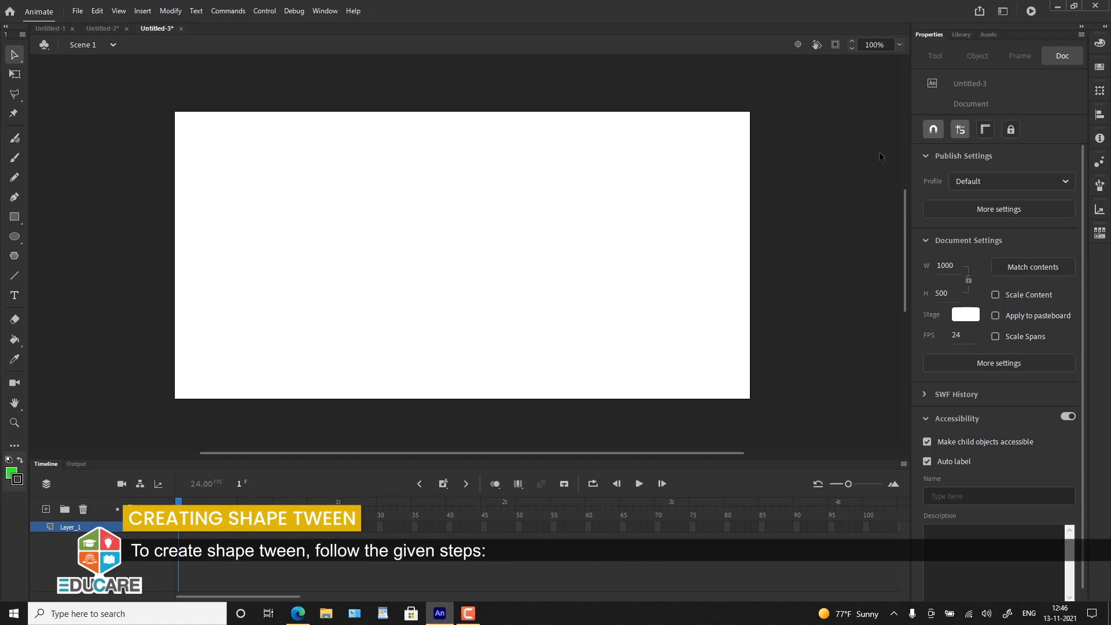
Step: Draw a green circle with a black outline on frame 1, in the left part of the stage
left_click(179, 527)
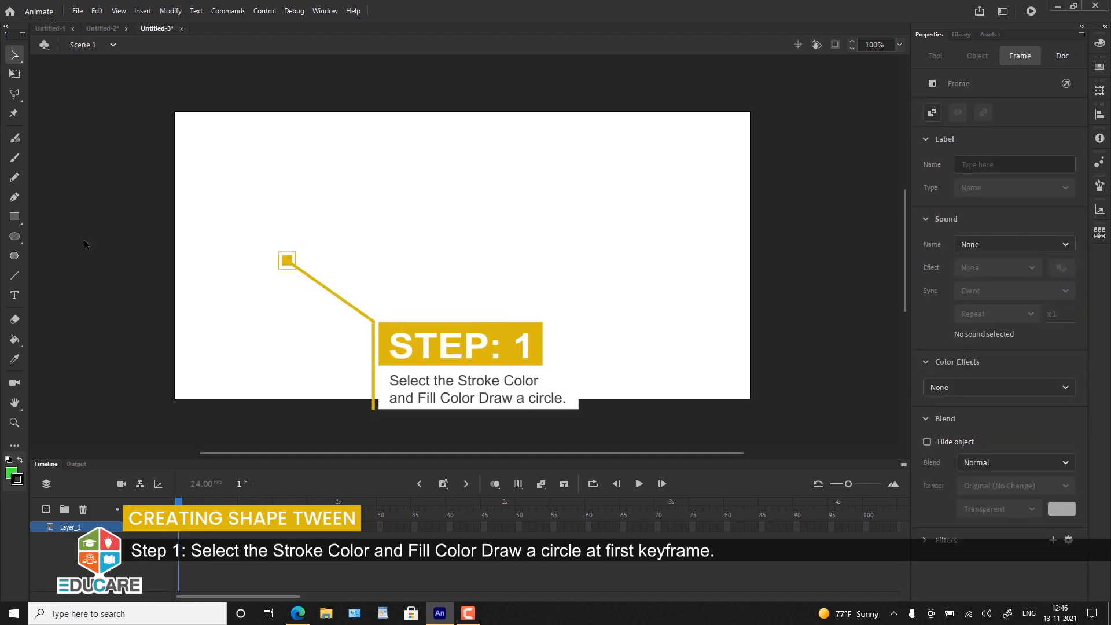
left_click(14, 236)
mouse_move(286, 232)
left_mouse_down()
mouse_move(251, 264)
mouse_move(243, 289)
mouse_move(236, 280)
mouse_move(228, 290)
left_mouse_up()
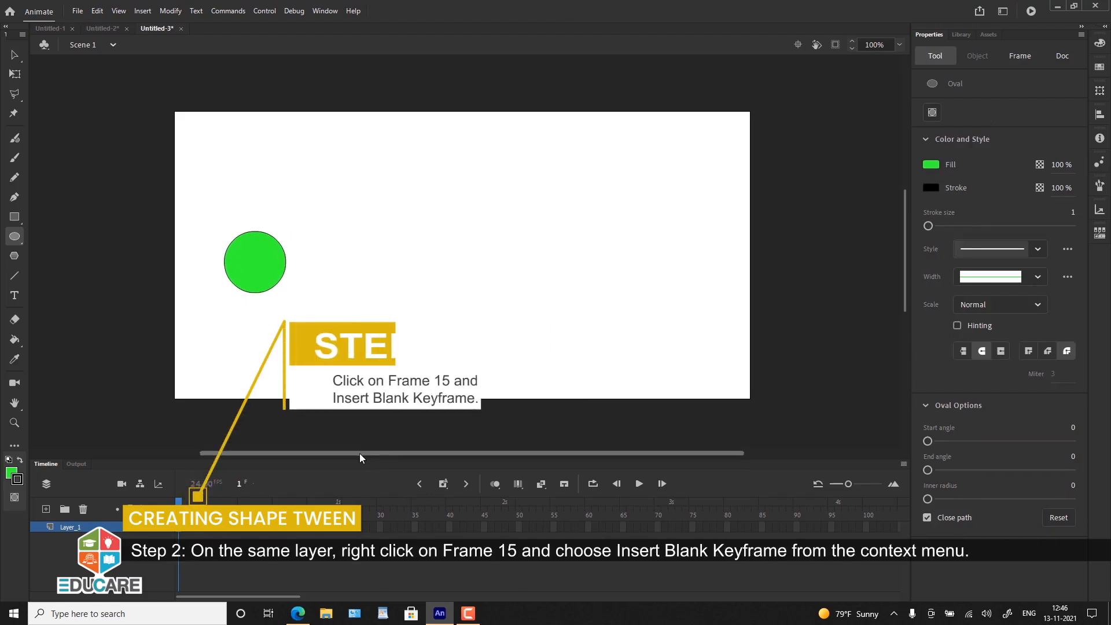
Step: Insert a blank keyframe at frame 15 and draw a three-sided PolyStar polygon left of the stage's centre, in its upper half
right_click(276, 532)
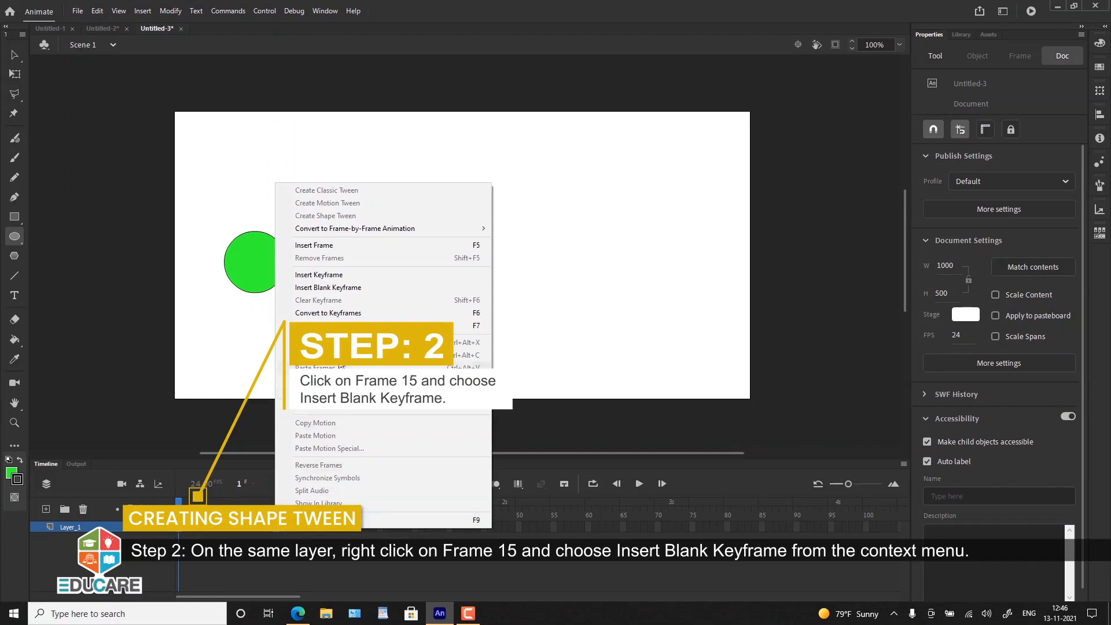
left_click(333, 287)
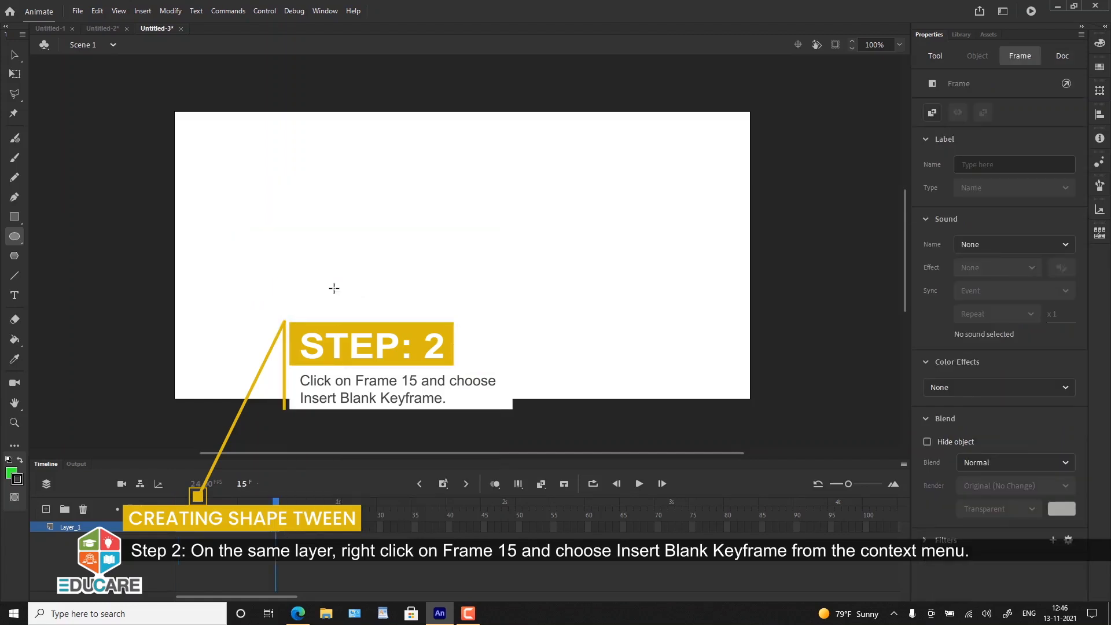
left_click(15, 255)
left_click(927, 476)
type("3")
mouse_move(403, 228)
left_mouse_down()
mouse_move(394, 277)
mouse_move(378, 273)
left_mouse_up()
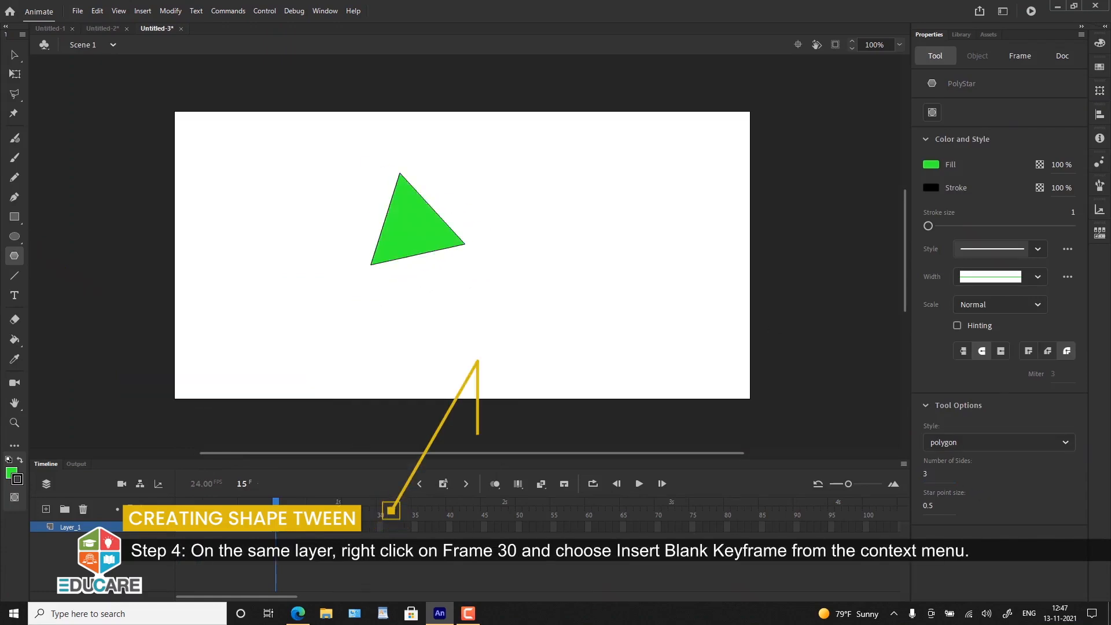
Step: Insert a blank keyframe at frame 30 and draw a four-sided PolyStar polygon in the upper left part of the stage
left_click(380, 527)
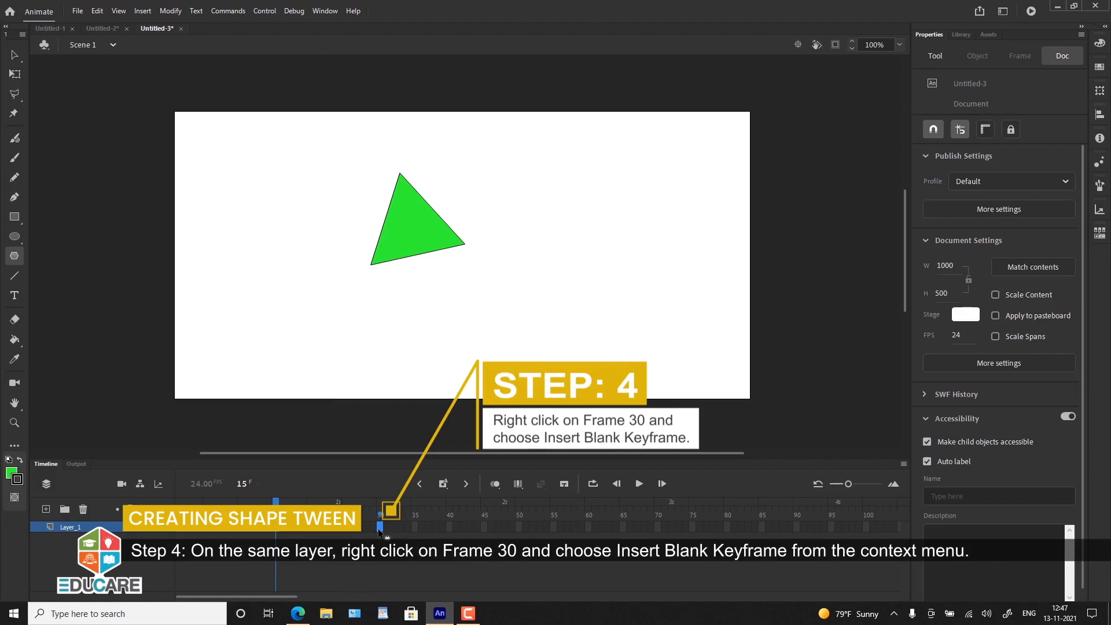
right_click(377, 529)
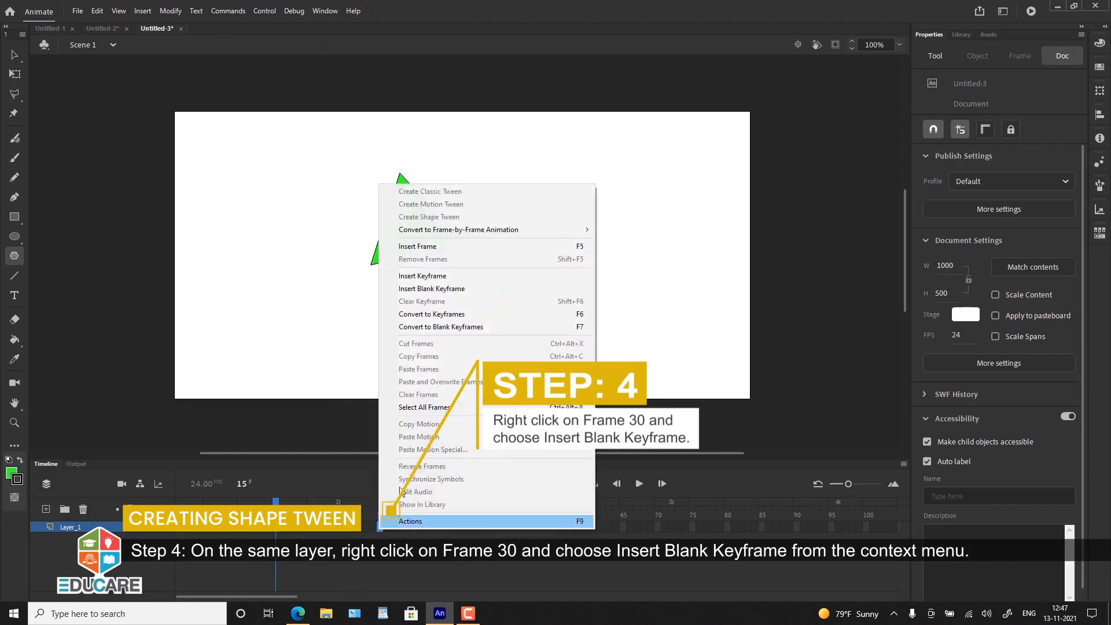
left_click(422, 288)
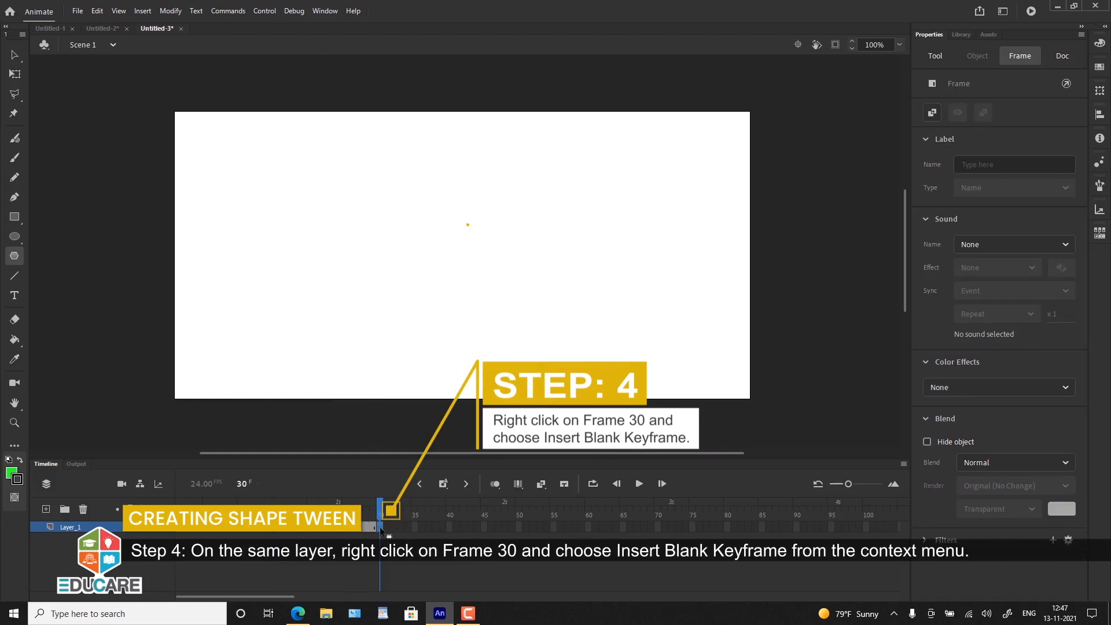
left_click(936, 56)
double_click(933, 473)
type("4")
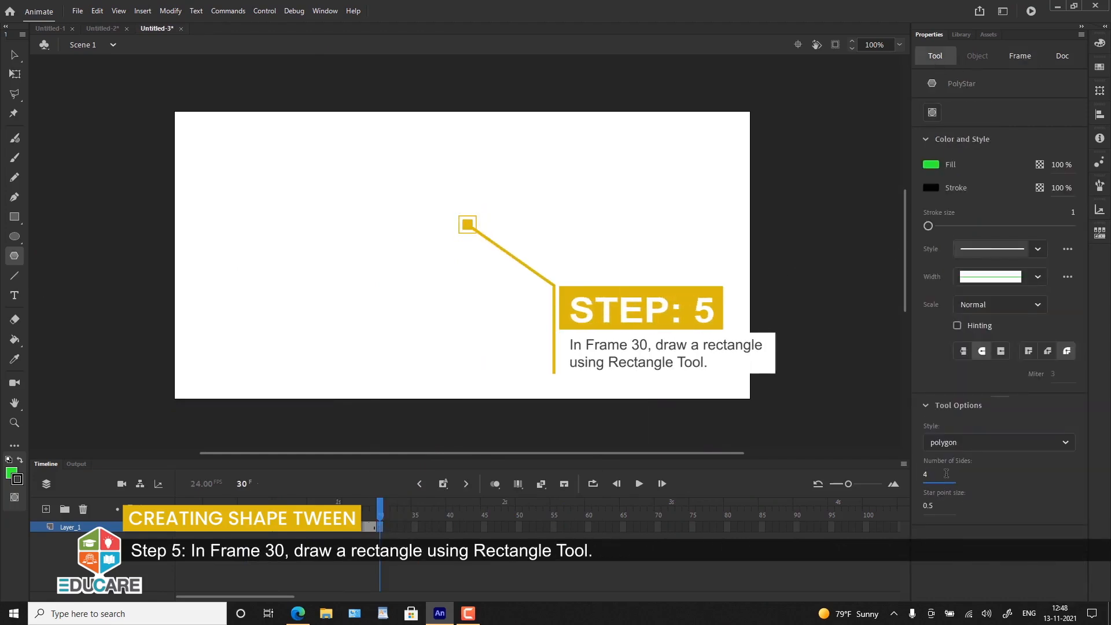
left_click_drag(389, 202, 452, 217)
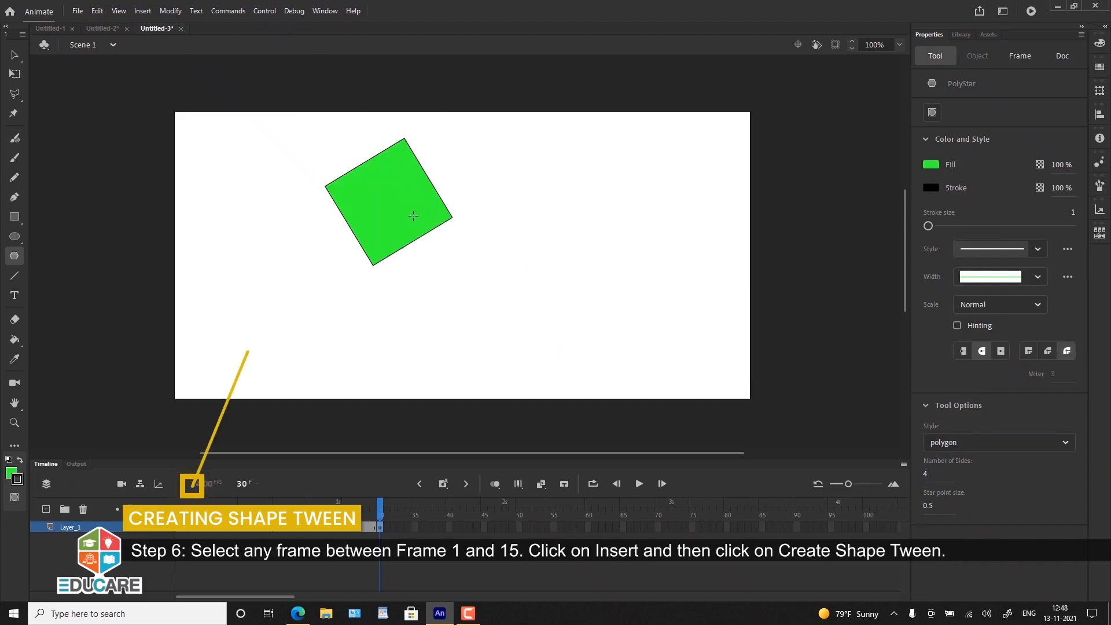
Step: Create shape tweens between frames 1 and 15 and between frames 15 and 30, and test the movie
left_click(229, 527)
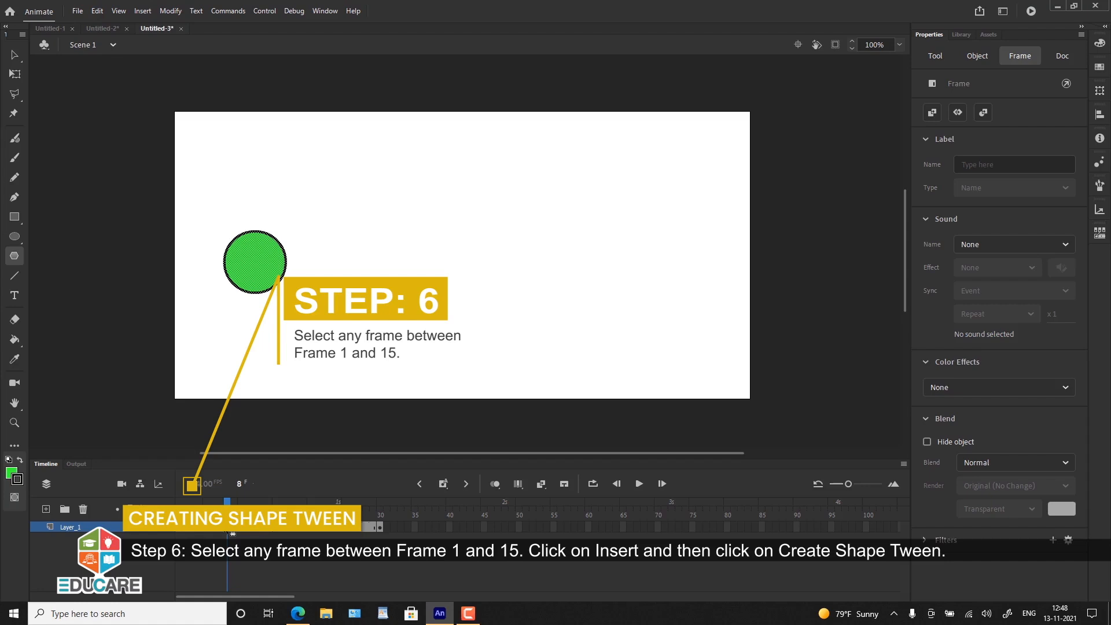
right_click(230, 533)
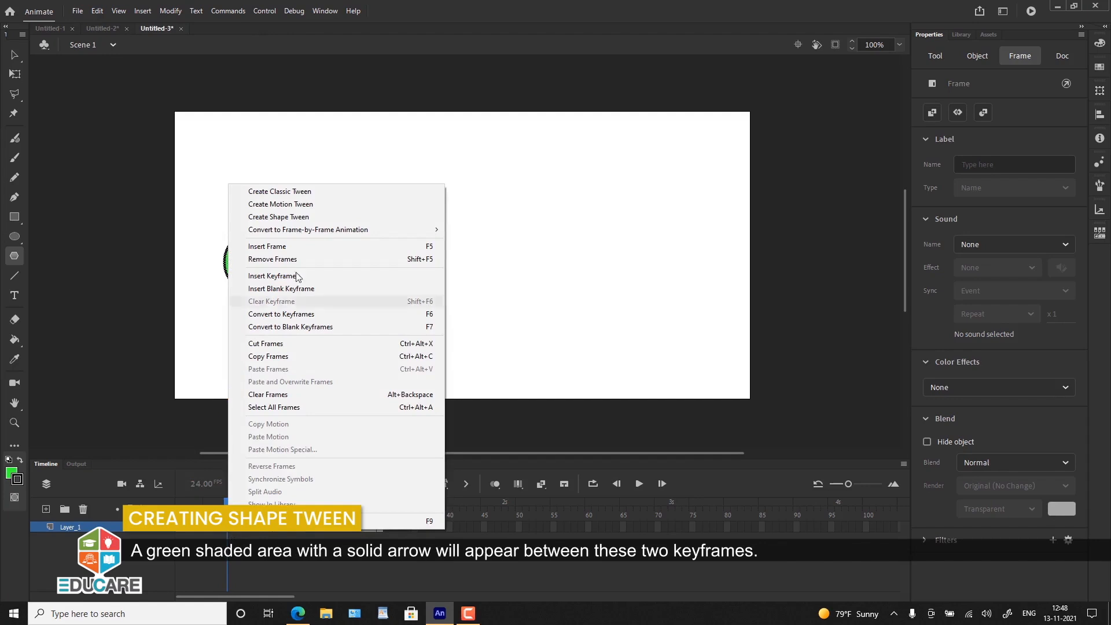
left_click(314, 217)
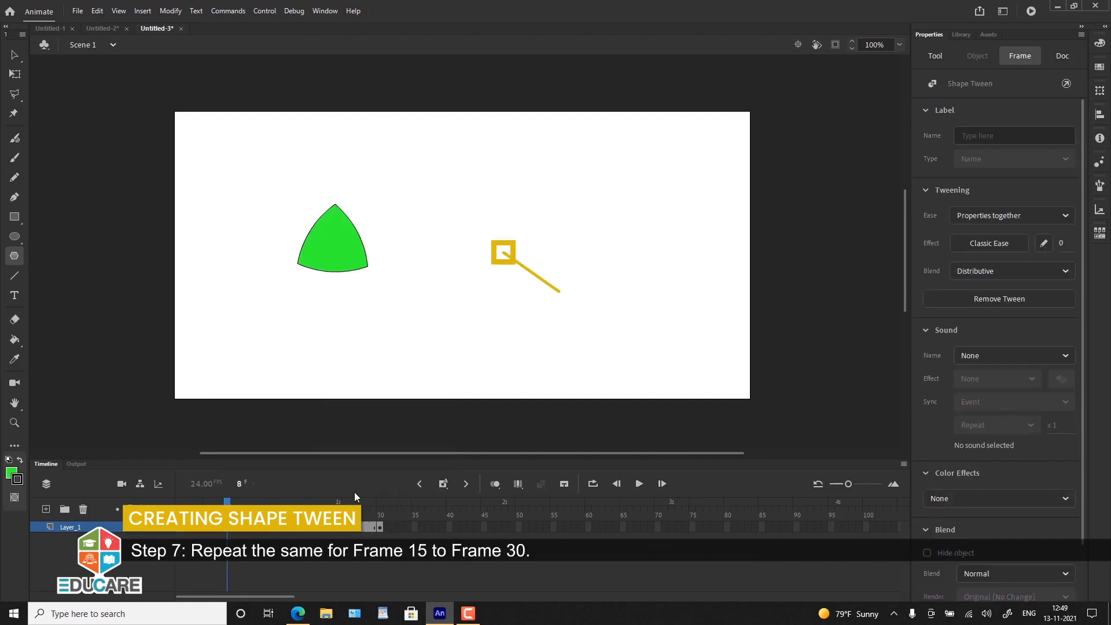
left_click(337, 527)
right_click(333, 528)
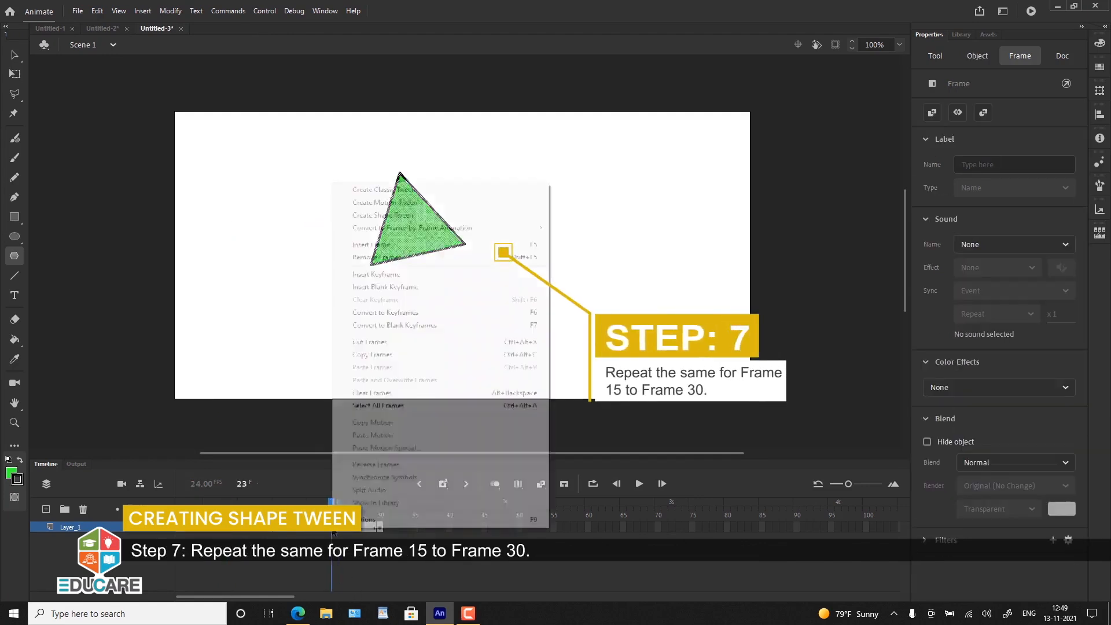
left_click(402, 217)
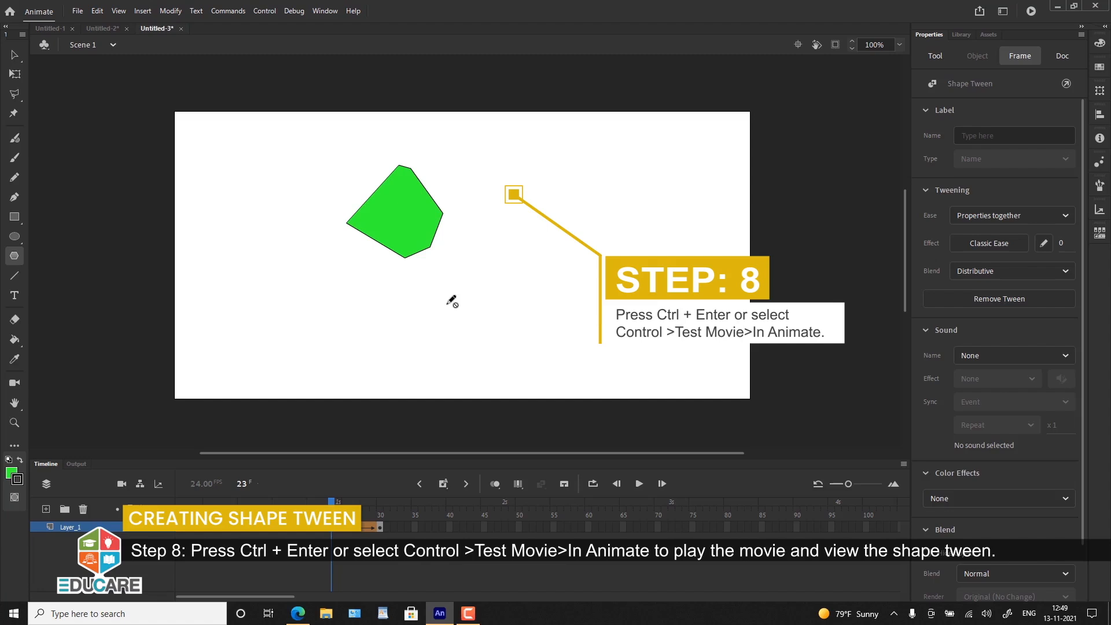
key("ctrl+Return")
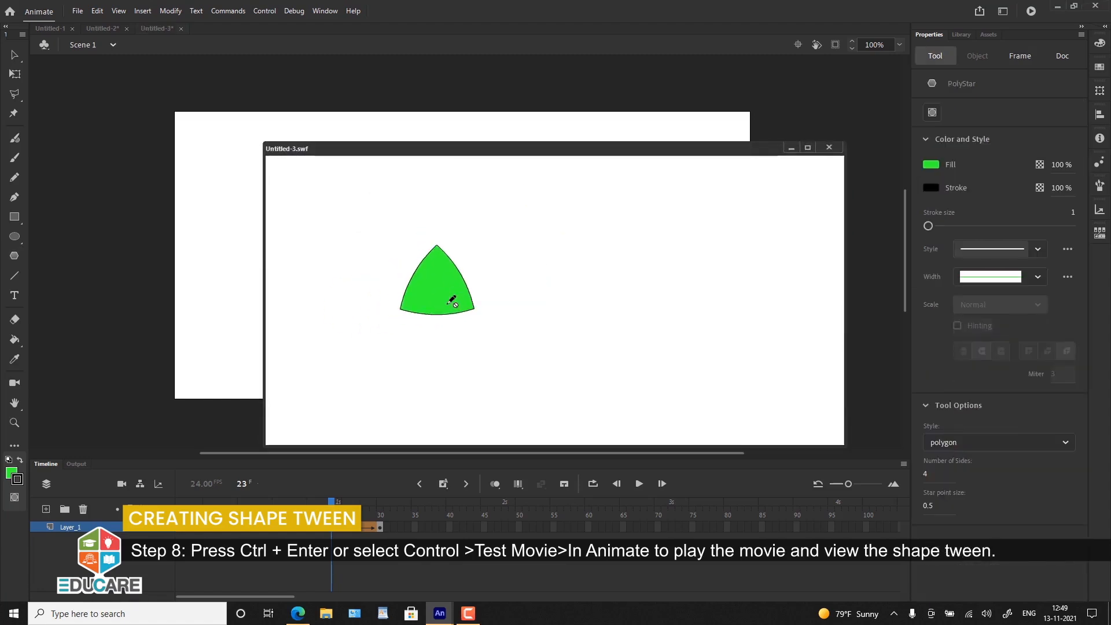